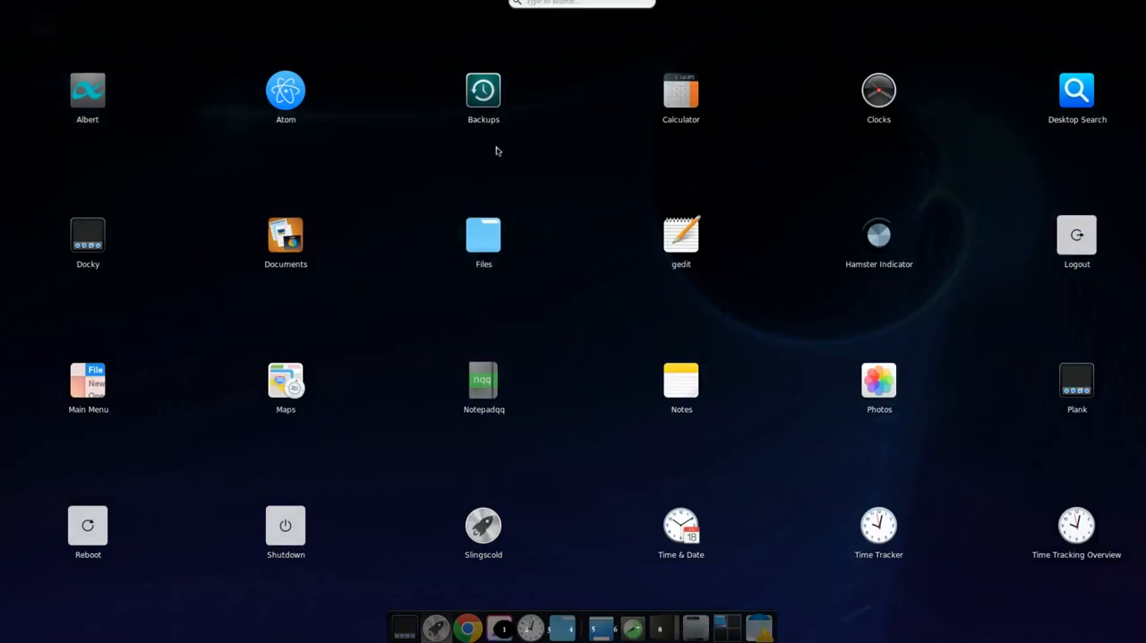
Search the application launcher for "gimp" and launch GNU Image Manipulation Program
left_click(581, 3)
type("g")
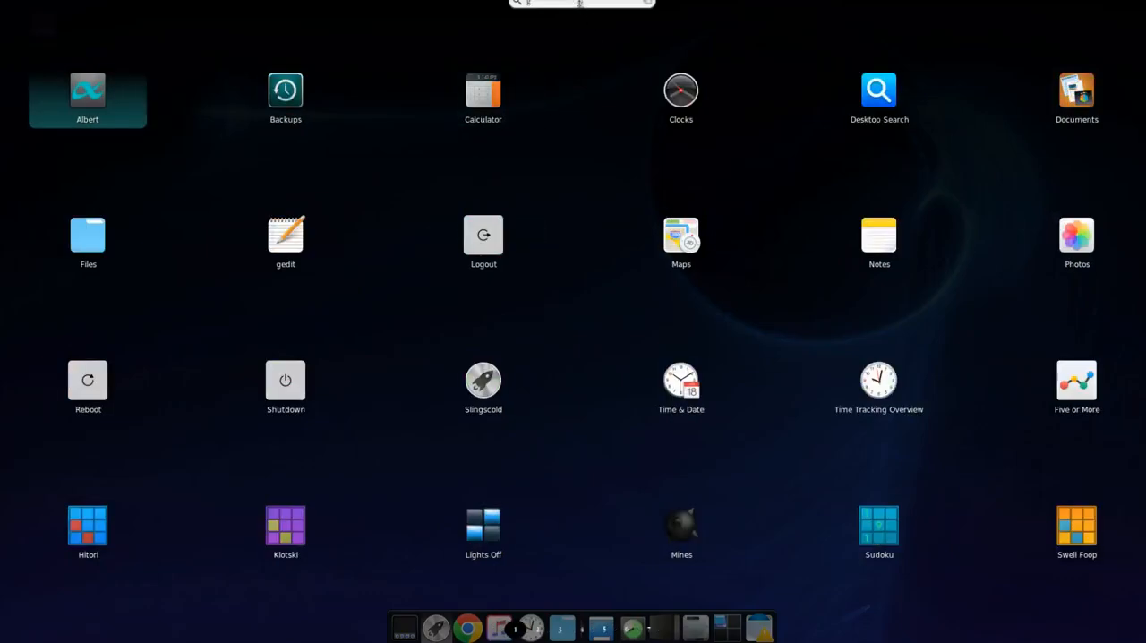
type("imp")
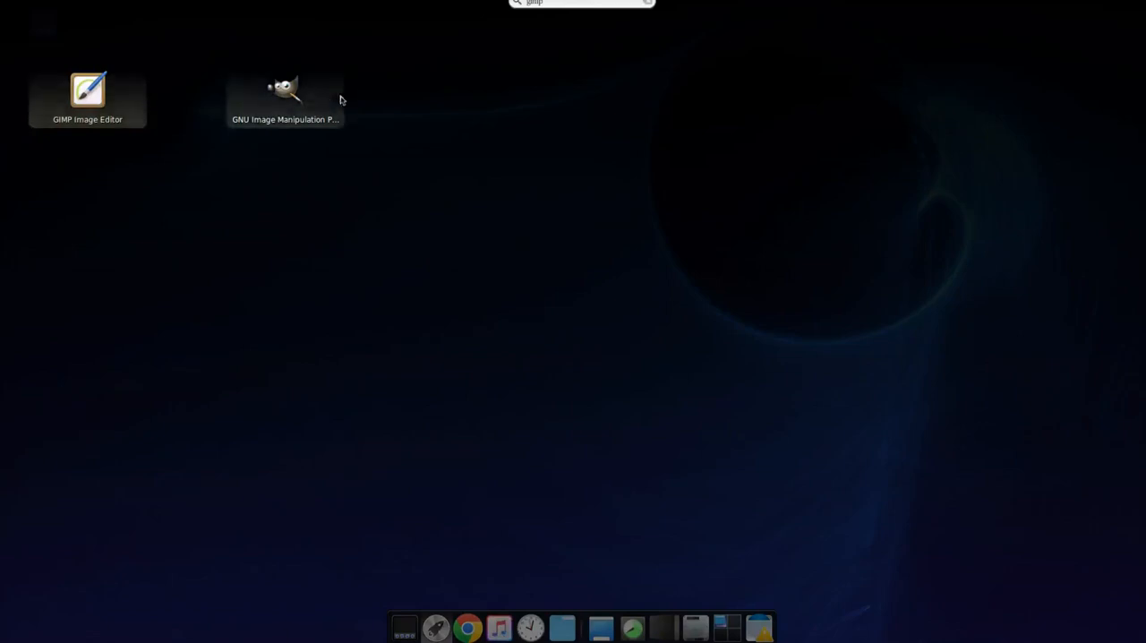
left_click(283, 97)
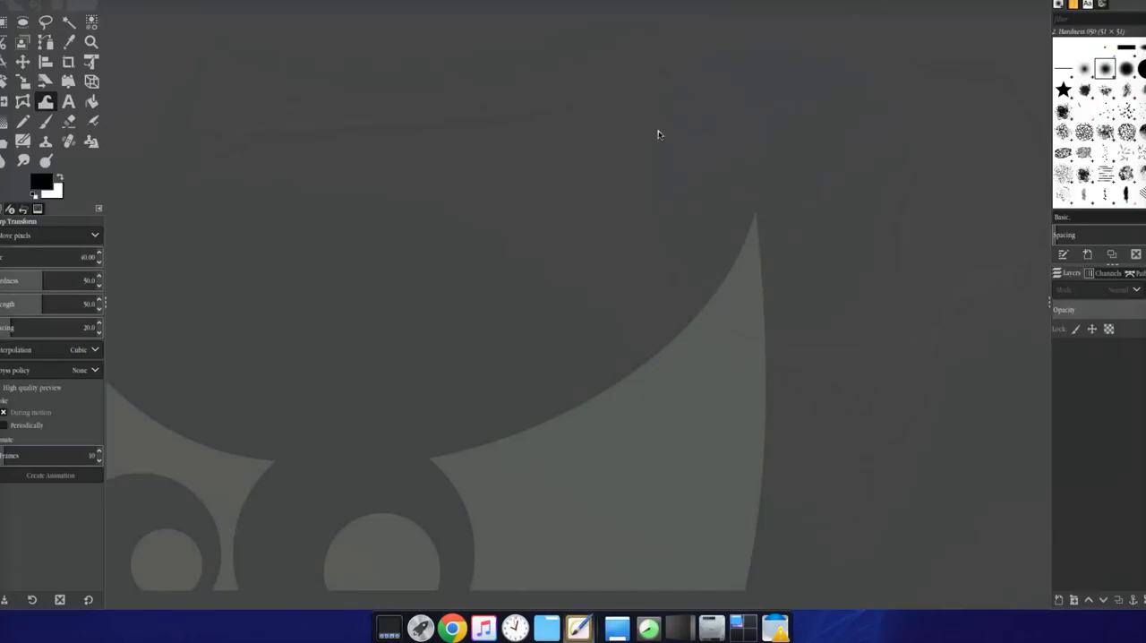
Move the GIMP window so its title bar shows, and resize it so the brush and layer docks fit on the screen
mouse_move(512, 8)
left_mouse_down()
mouse_move(510, 41)
mouse_move(528, 26)
mouse_move(535, 7)
mouse_move(525, 3)
left_mouse_up()
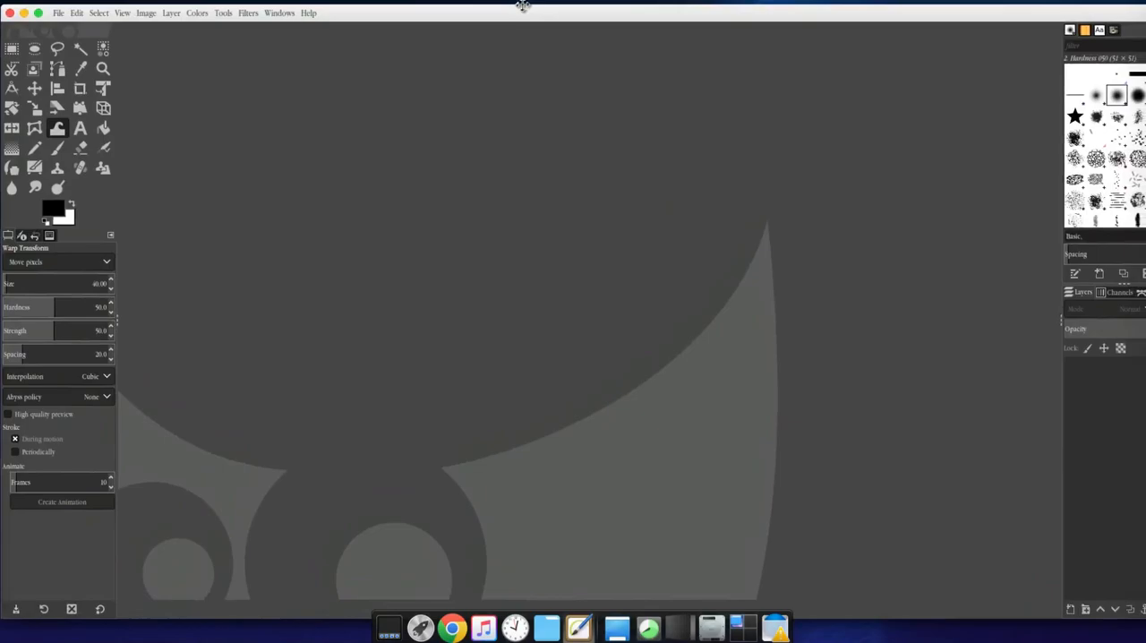
key("alt+Tab")
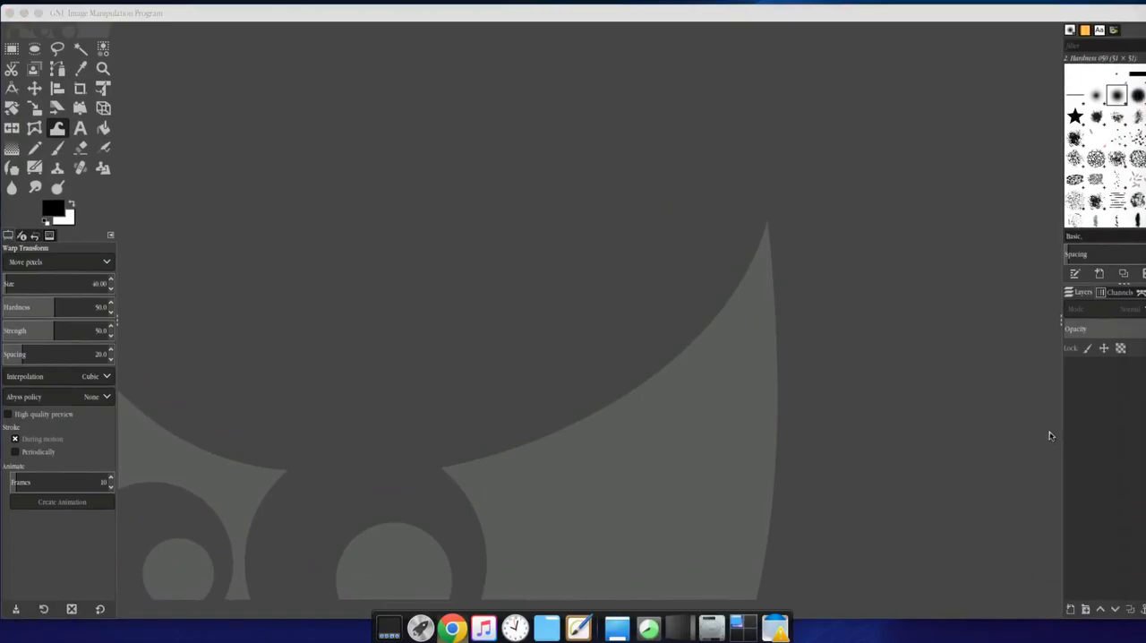
left_click(649, 439)
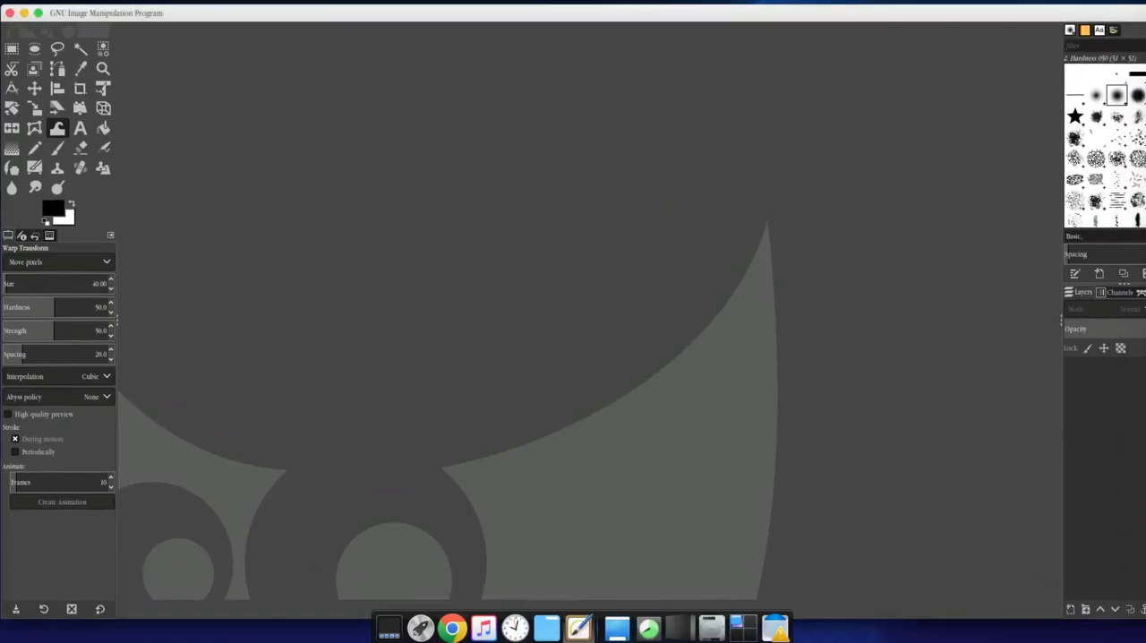
left_click_drag(1145, 466, 1112, 466)
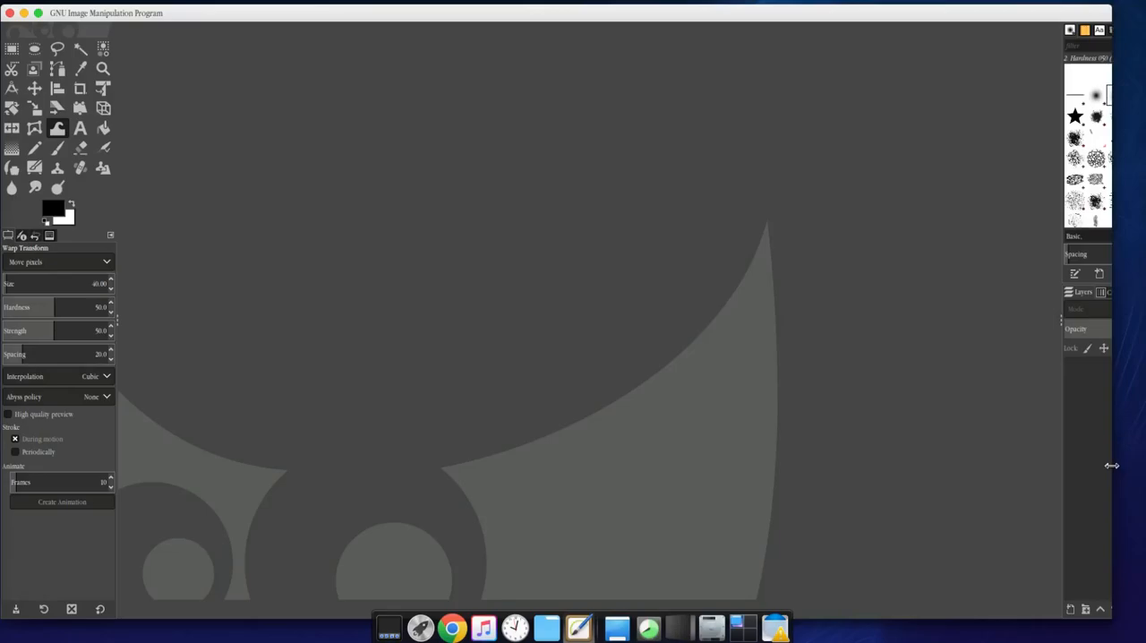
left_click_drag(1111, 465, 1137, 466)
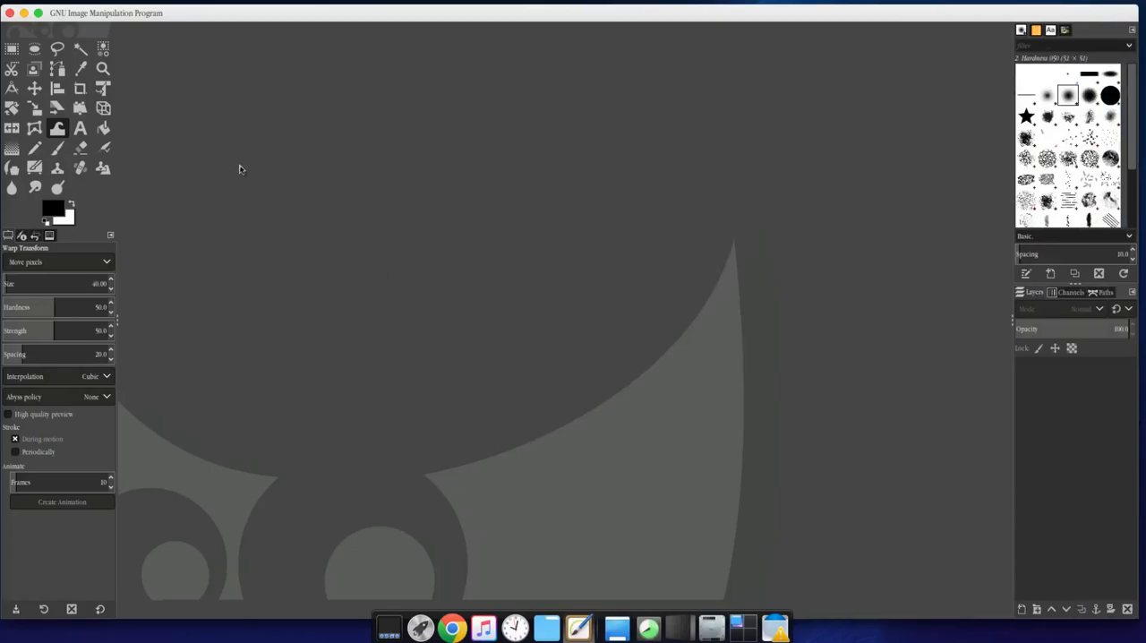
Start a new image and set its size to 1280 px wide by 720 px high
mouse_move(143, 7)
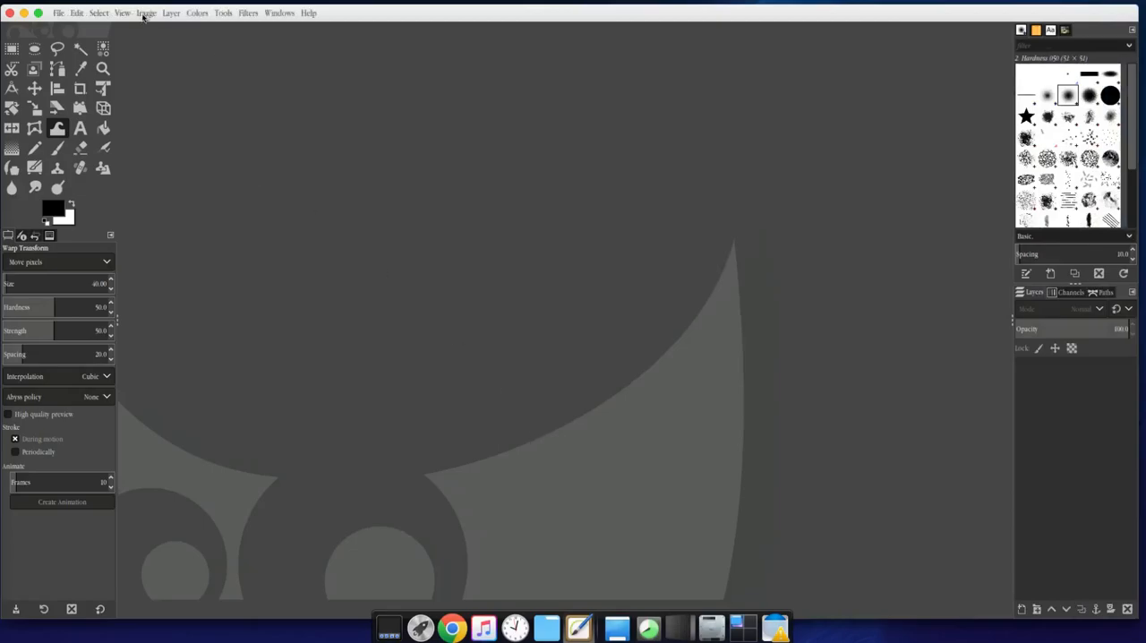
left_click(59, 13)
left_click(68, 26)
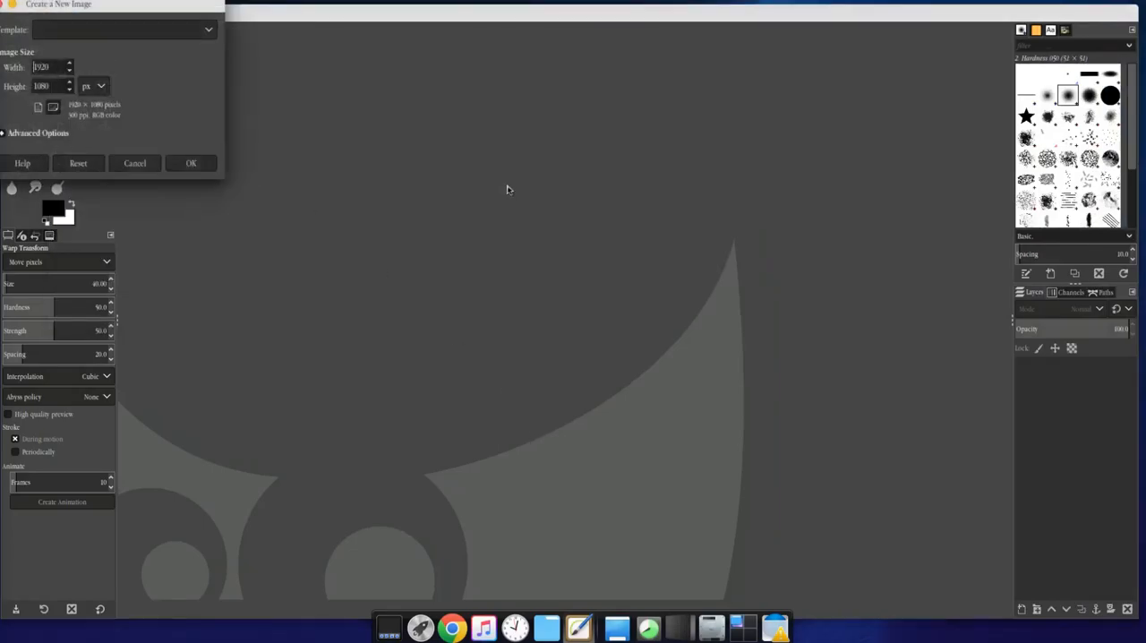
left_click_drag(160, 12, 592, 103)
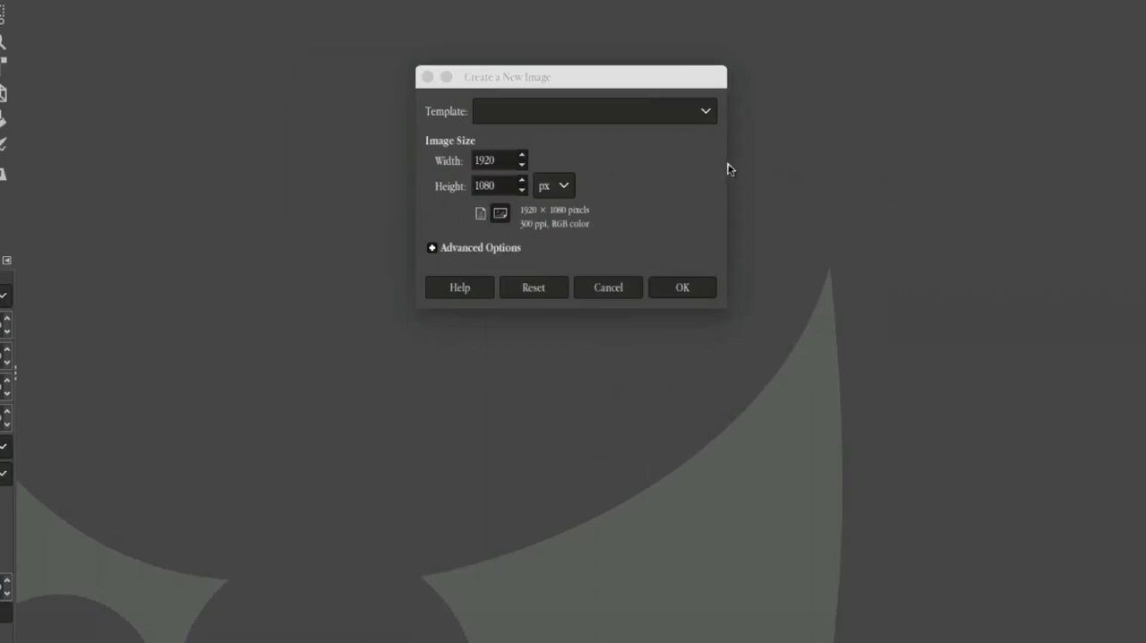
left_click(502, 164)
left_click_drag(502, 164, 428, 165)
type("1")
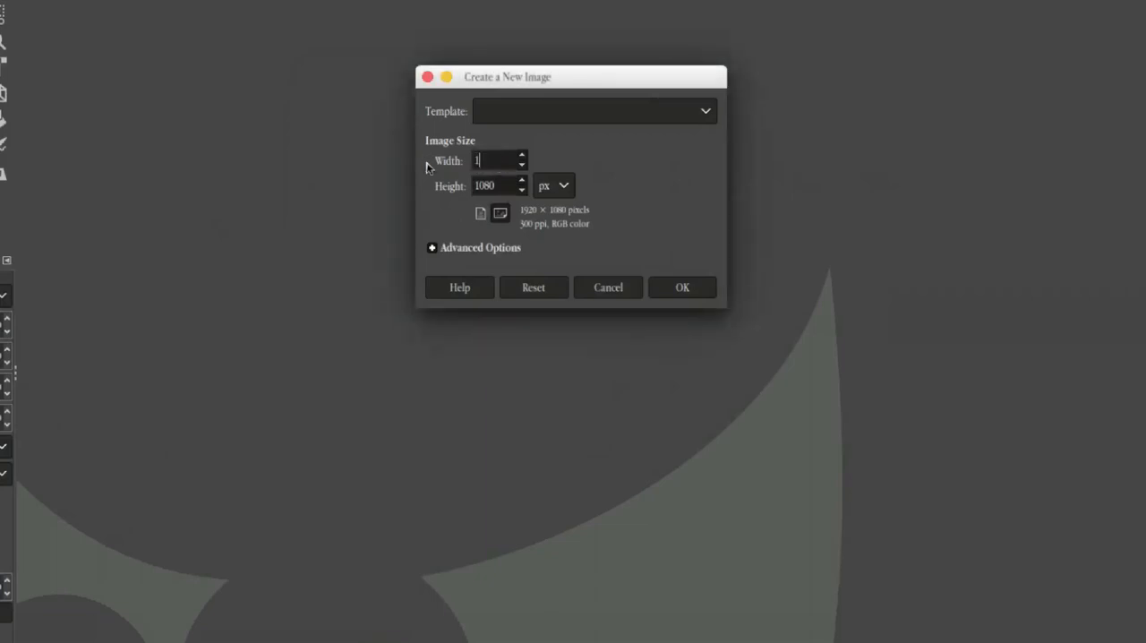
type("280")
left_click_drag(507, 185, 360, 193)
type("720")
Expand the advanced options and set the X and Y resolution to 72 pixels/in, looking through the precision choices
left_click(461, 246)
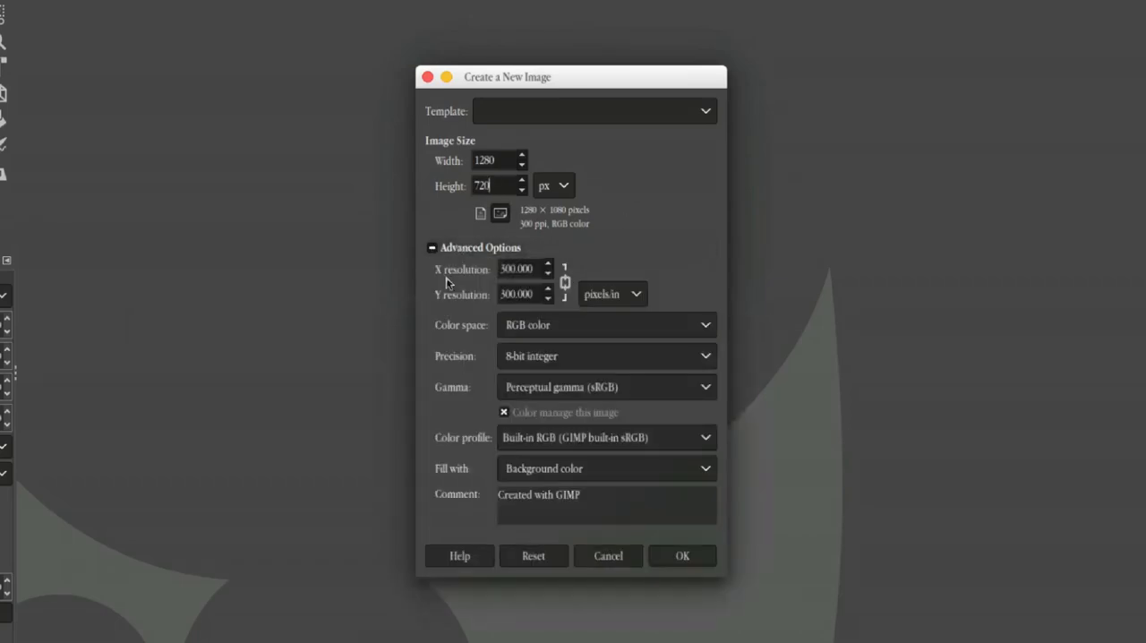
double_click(516, 269)
type("72")
double_click(516, 294)
key("BackSpace")
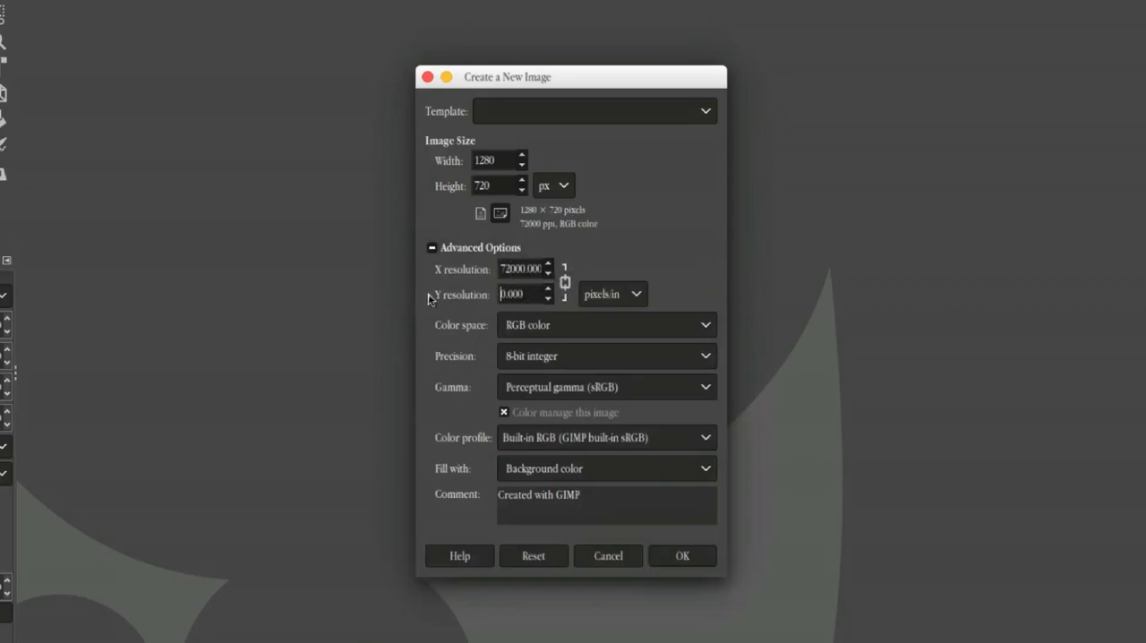
type("72")
left_click(572, 357)
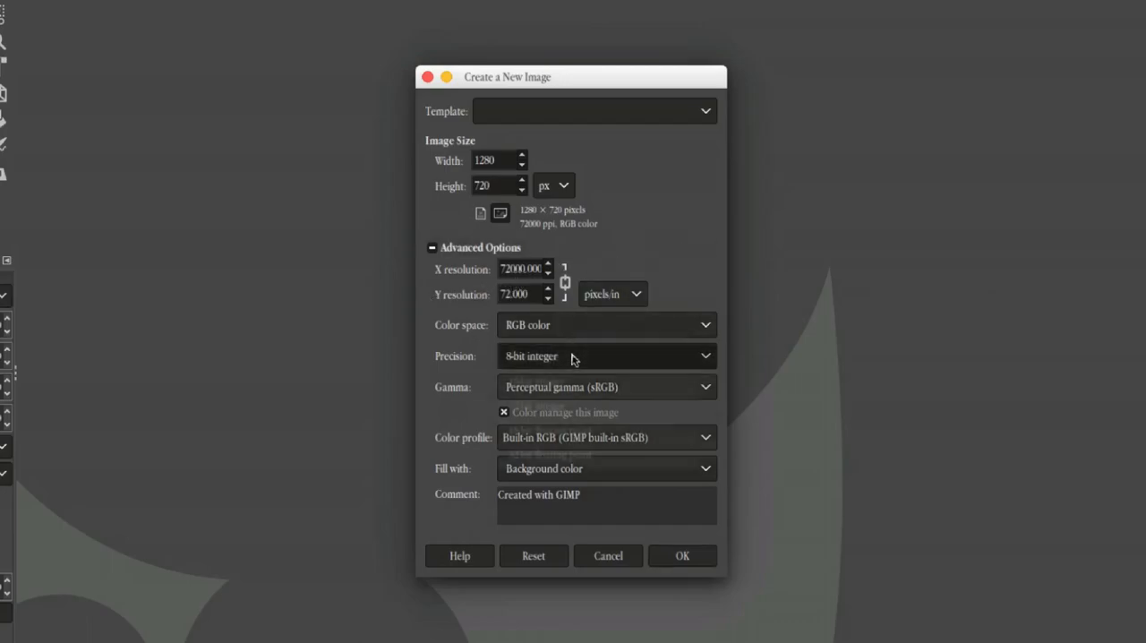
left_click(454, 366)
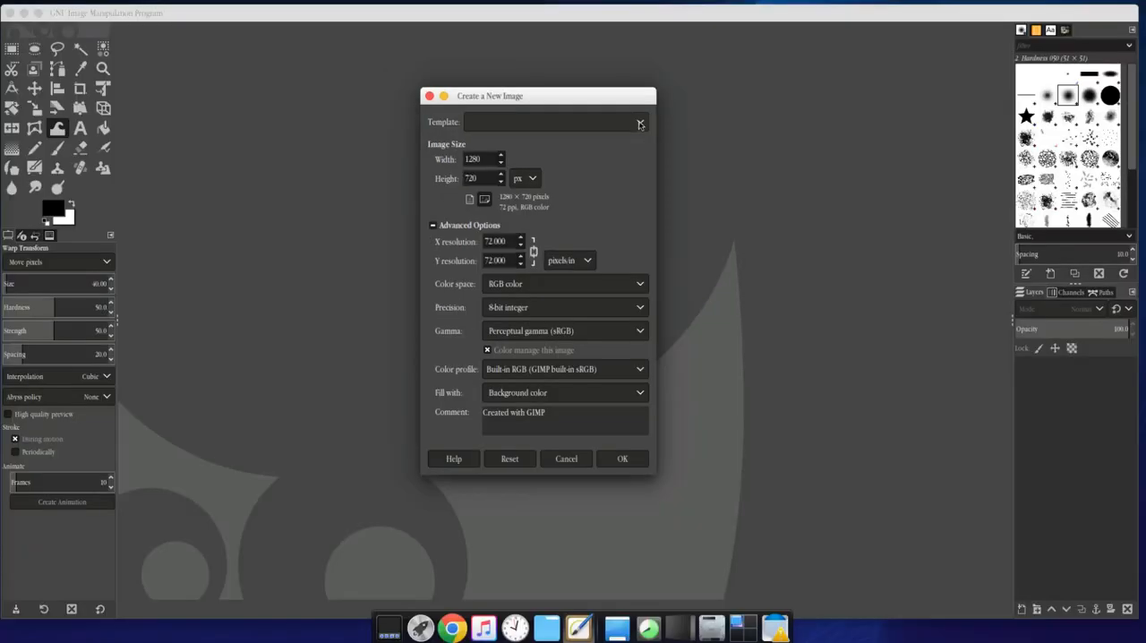
Look through the template presets without choosing one, and create the image with the custom settings
left_click(706, 111)
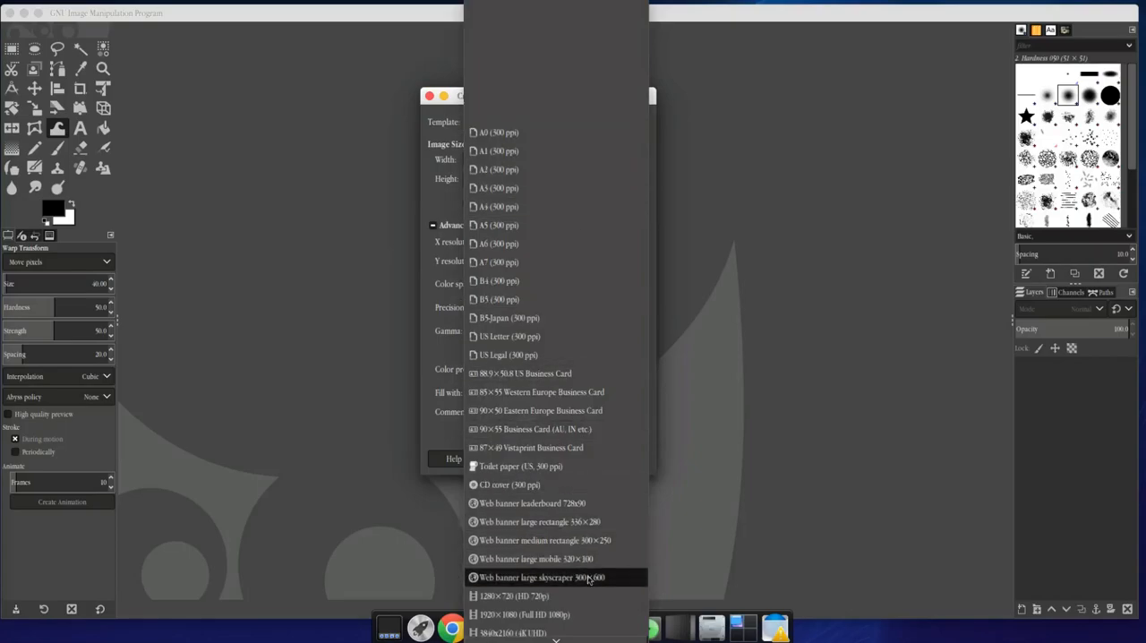
scroll(576, 528, "down", 2)
scroll(576, 530, "down", 5)
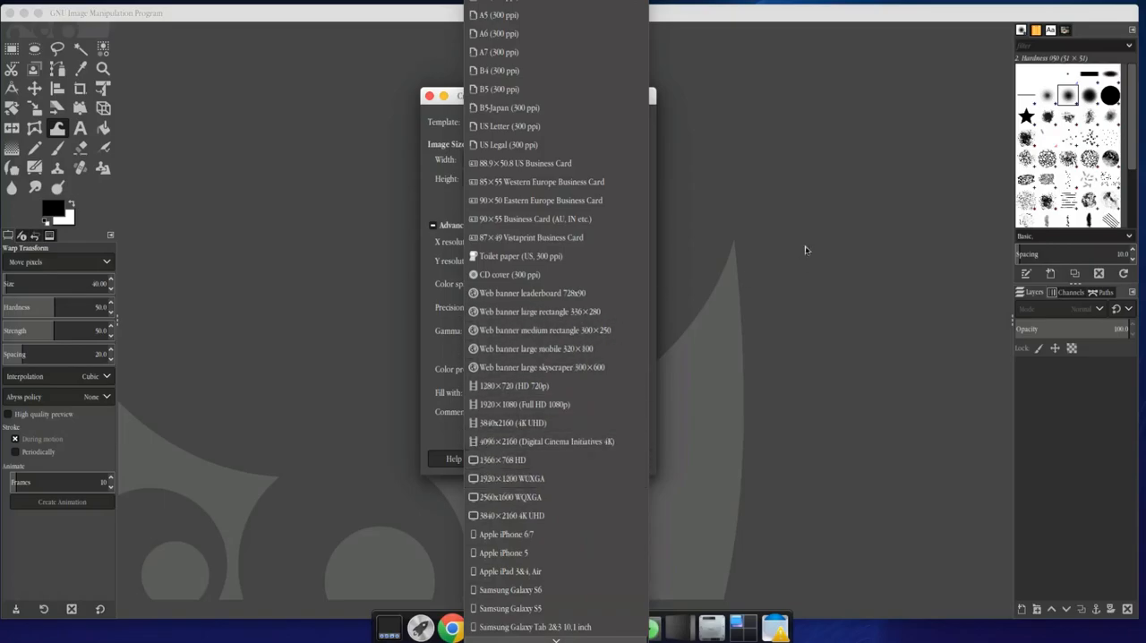
left_click(445, 193)
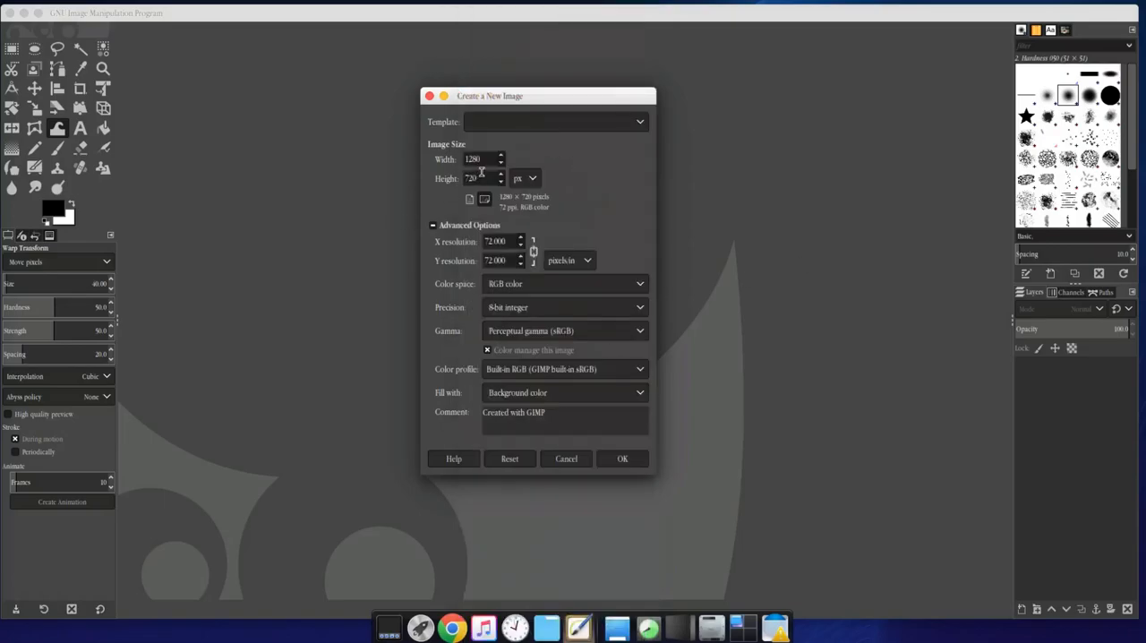
left_click(636, 463)
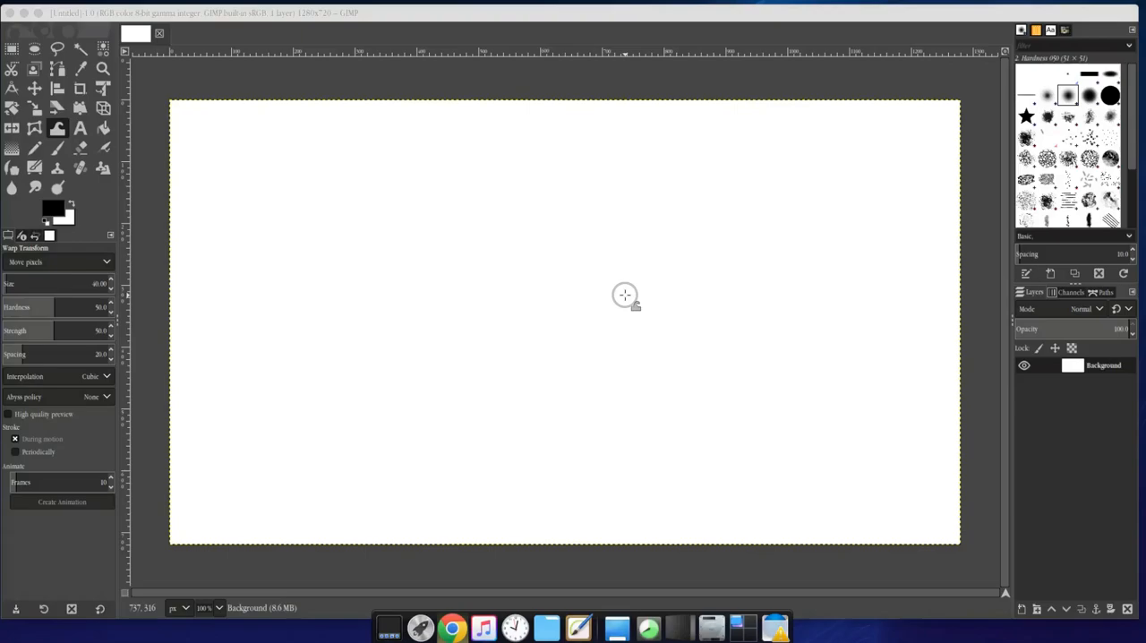
Use Bucket Fill on the Background layer to fill it with the black foreground color and again with the white background color
left_click(1109, 367)
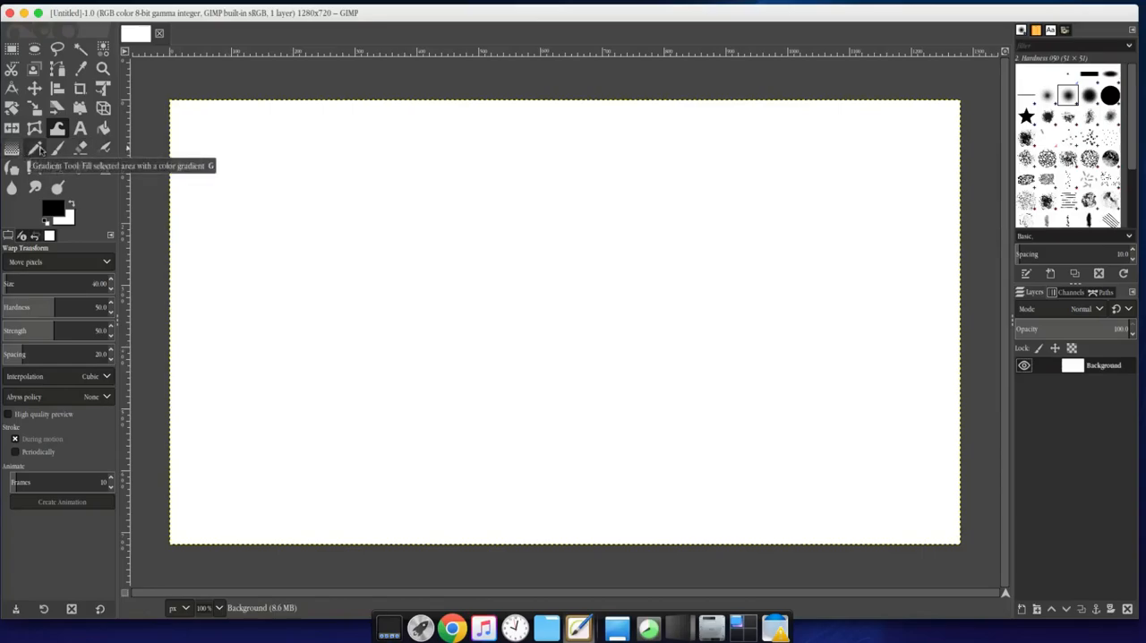
left_click(104, 130)
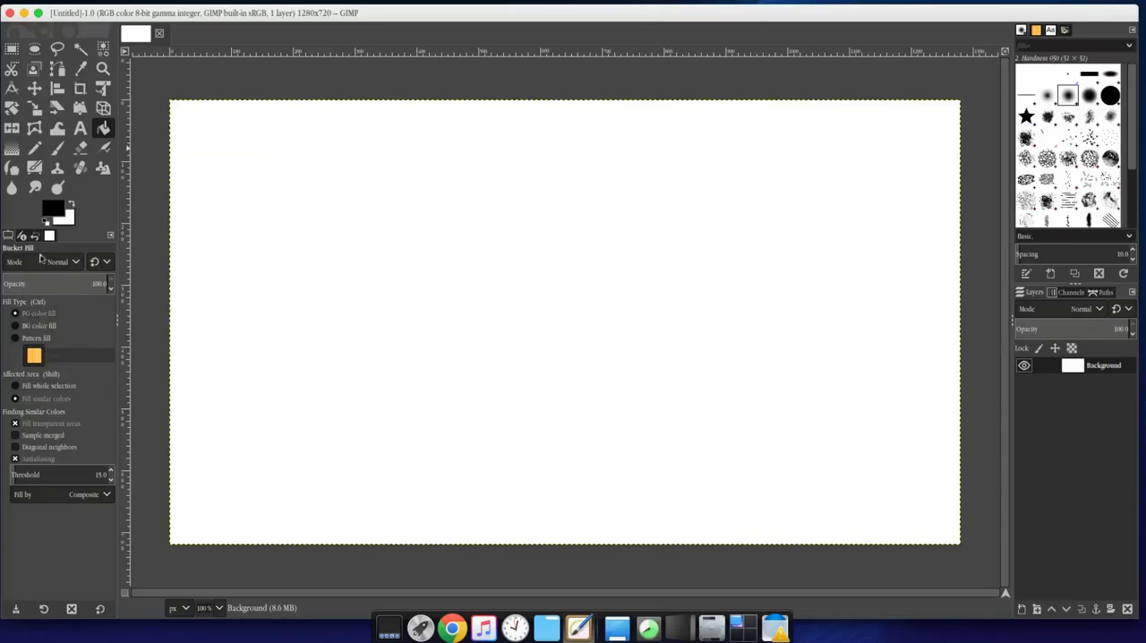
left_click(309, 275)
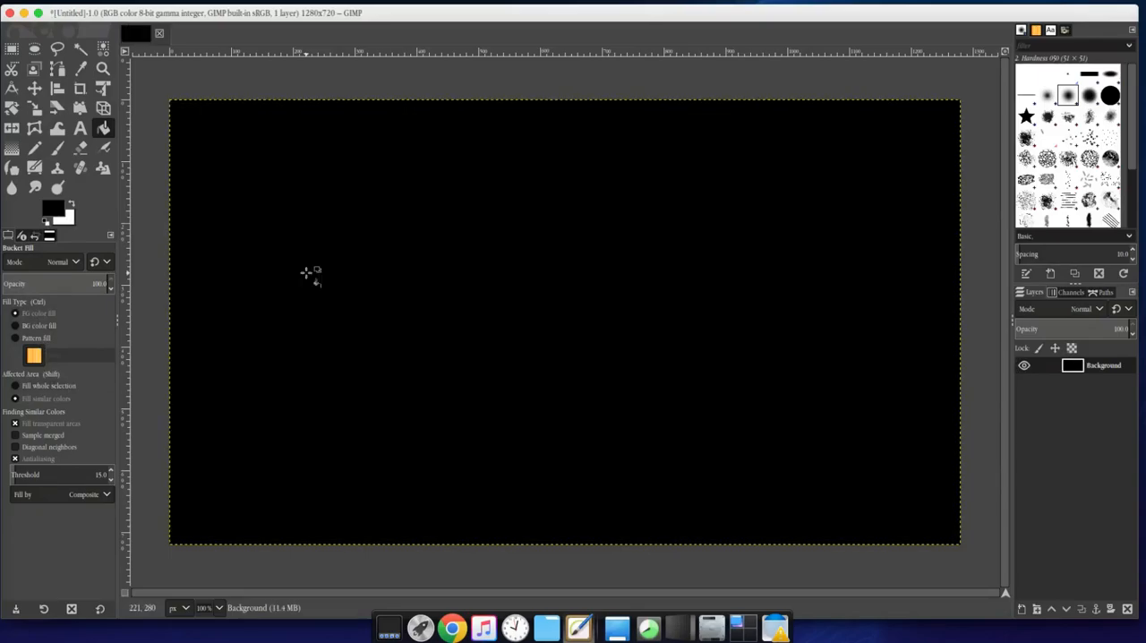
left_click(16, 328)
left_click(344, 321)
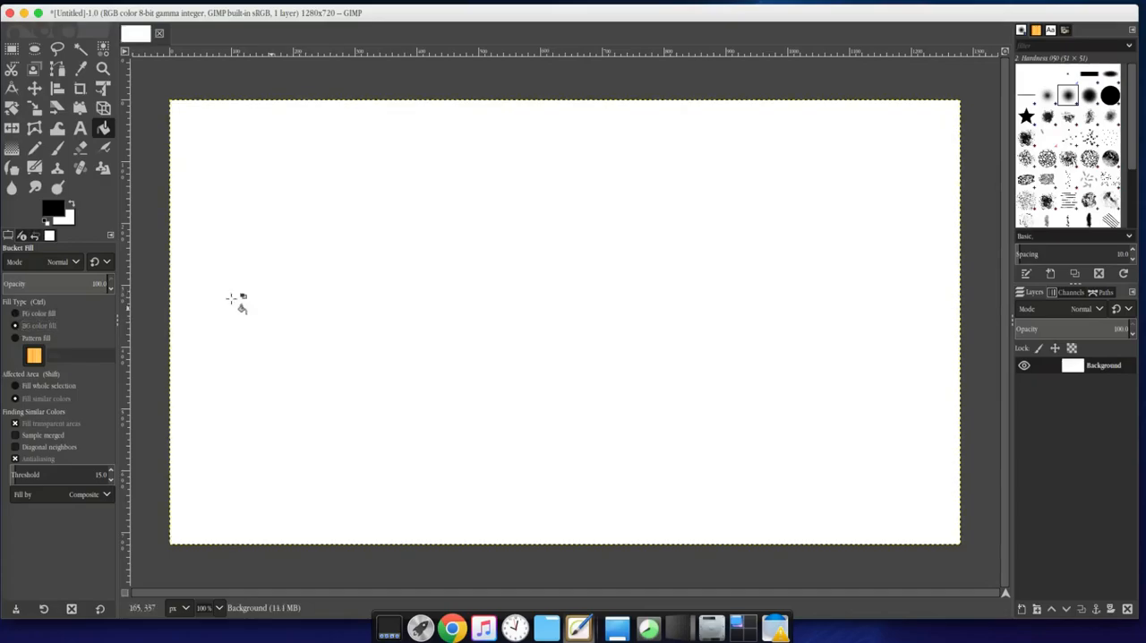
Exchange the foreground and background colors and exchange them back
left_click(76, 212)
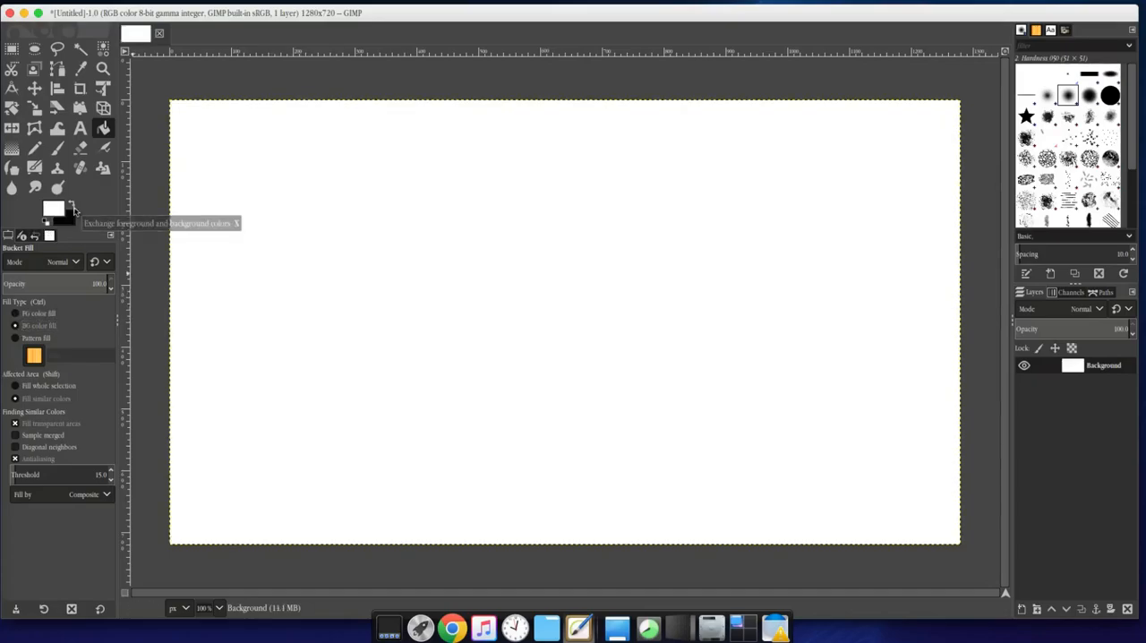
left_click(75, 211)
left_click(76, 212)
left_click(76, 212)
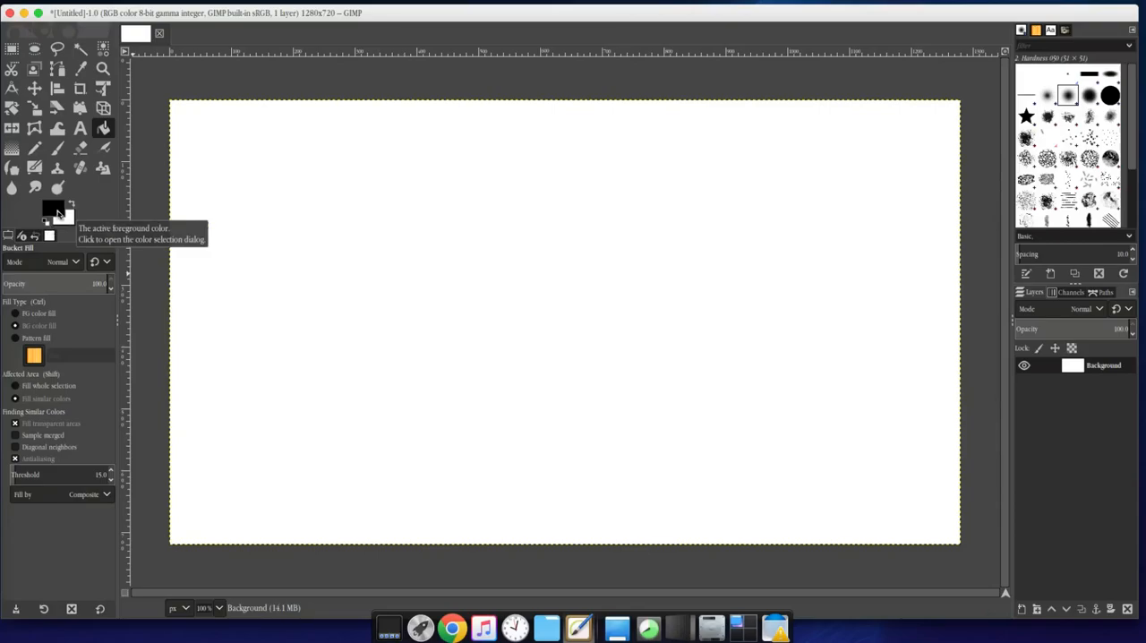
Change the foreground color to dark gray 4e4e4e
left_click(59, 213)
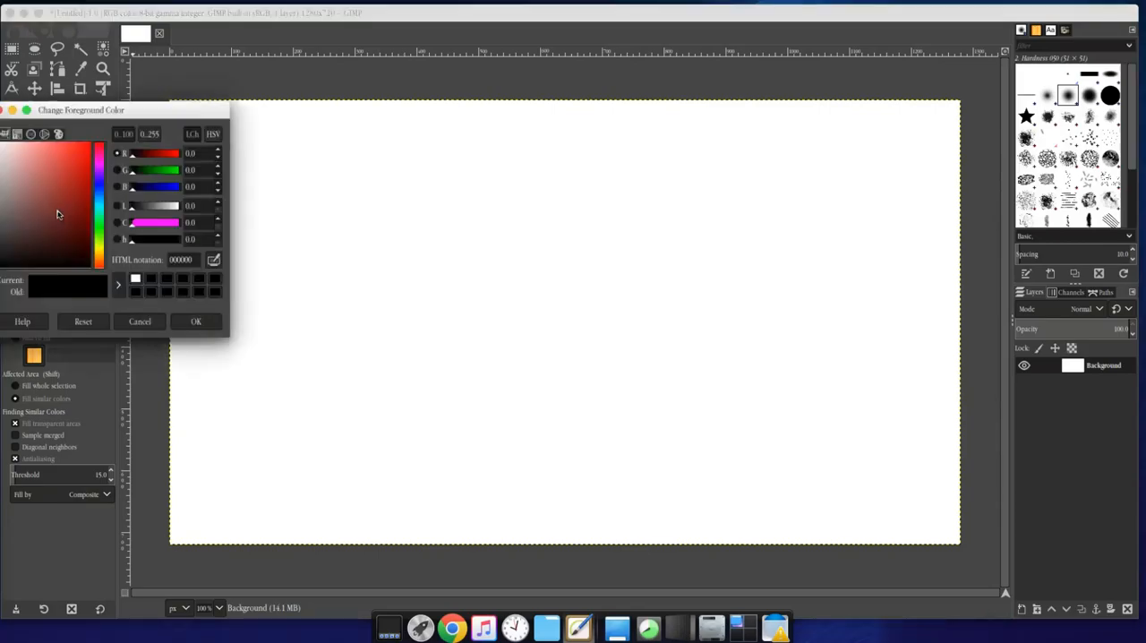
left_click_drag(151, 118, 584, 162)
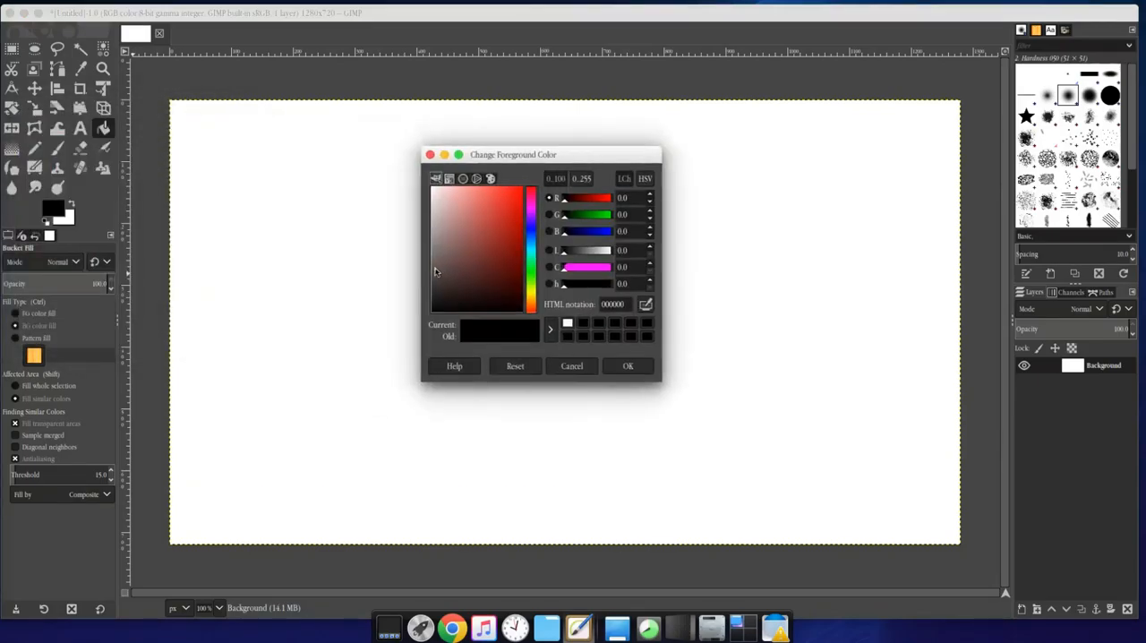
left_click_drag(435, 269, 429, 275)
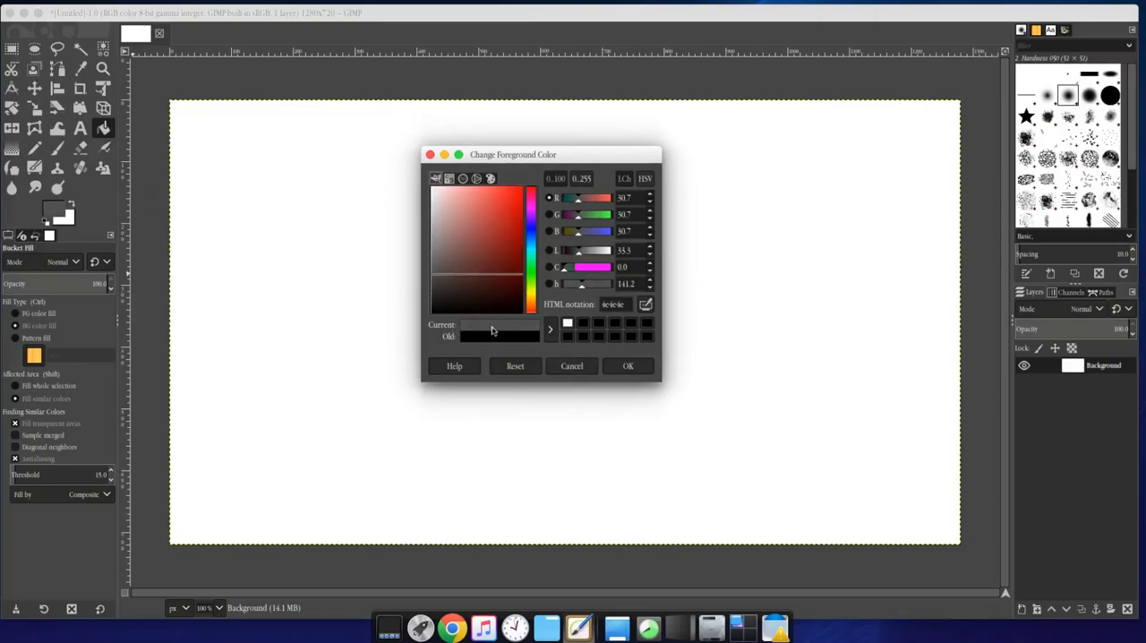
left_click(630, 367)
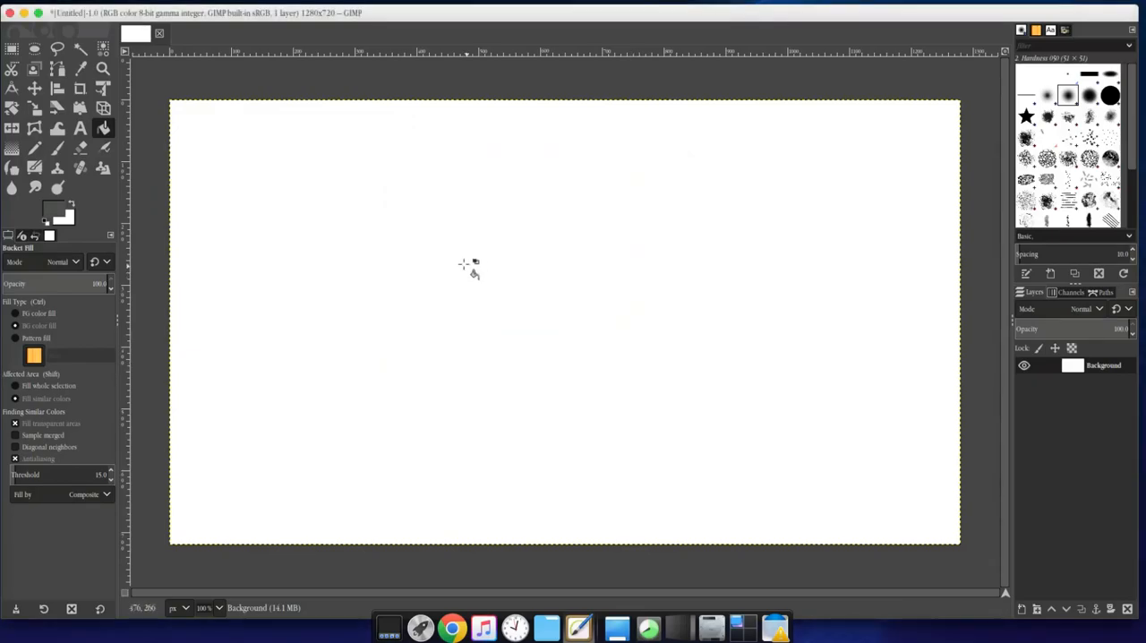
Set Bucket Fill to FG color fill and fill the Background layer with the dark gray foreground color
left_click(462, 265)
left_click(24, 314)
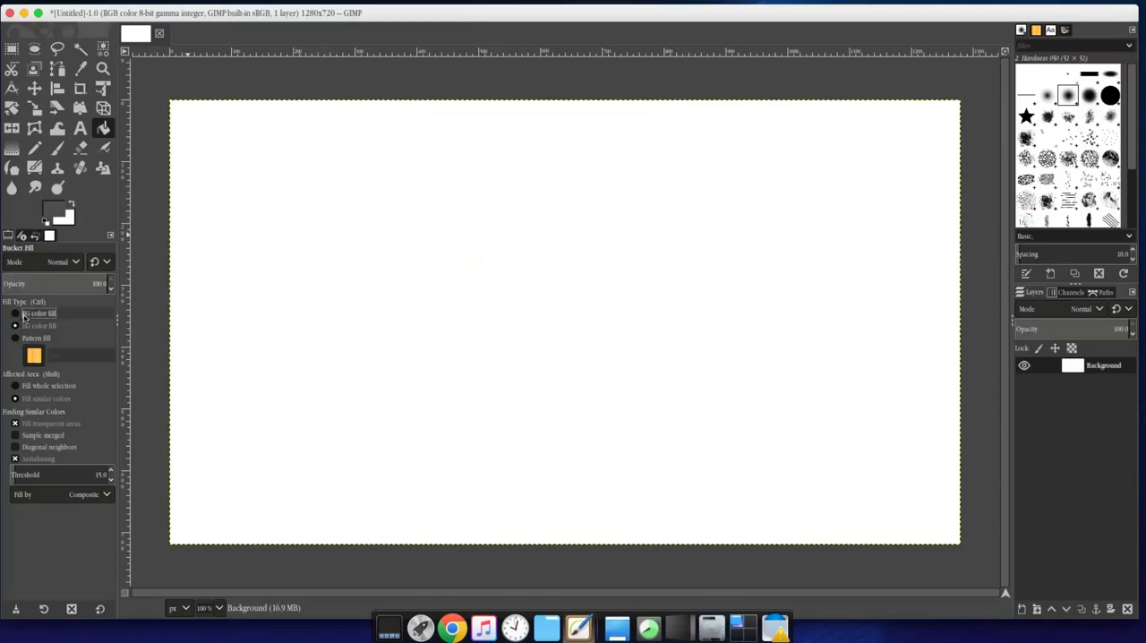
left_click(379, 292)
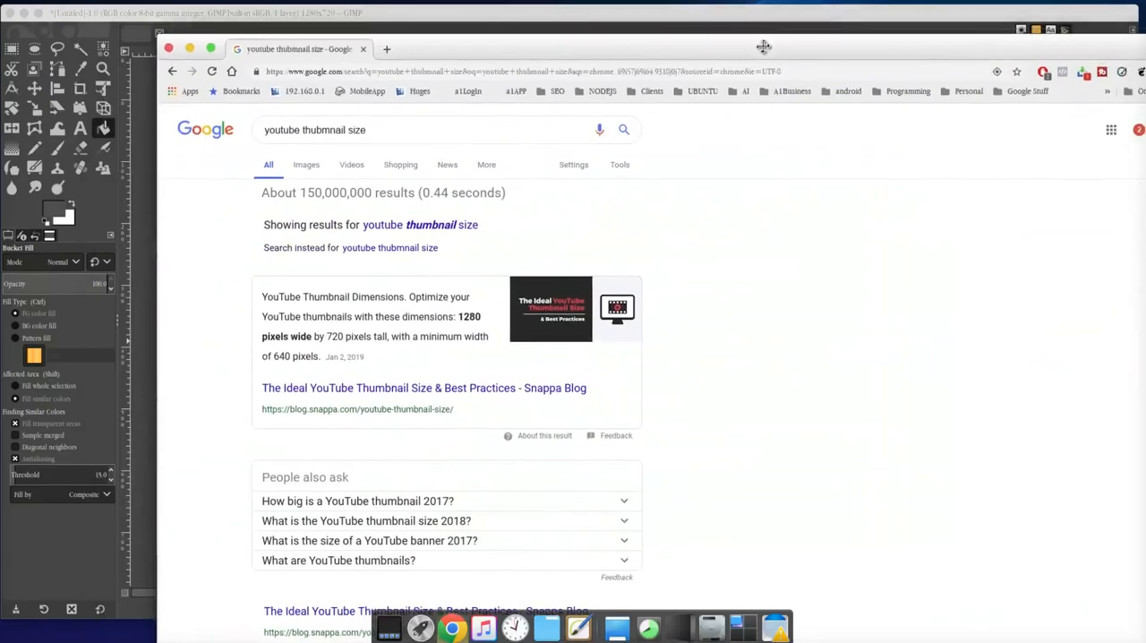
Switch to the Chrome browser and search Google for "gimp"
left_click_drag(353, 132, 248, 130)
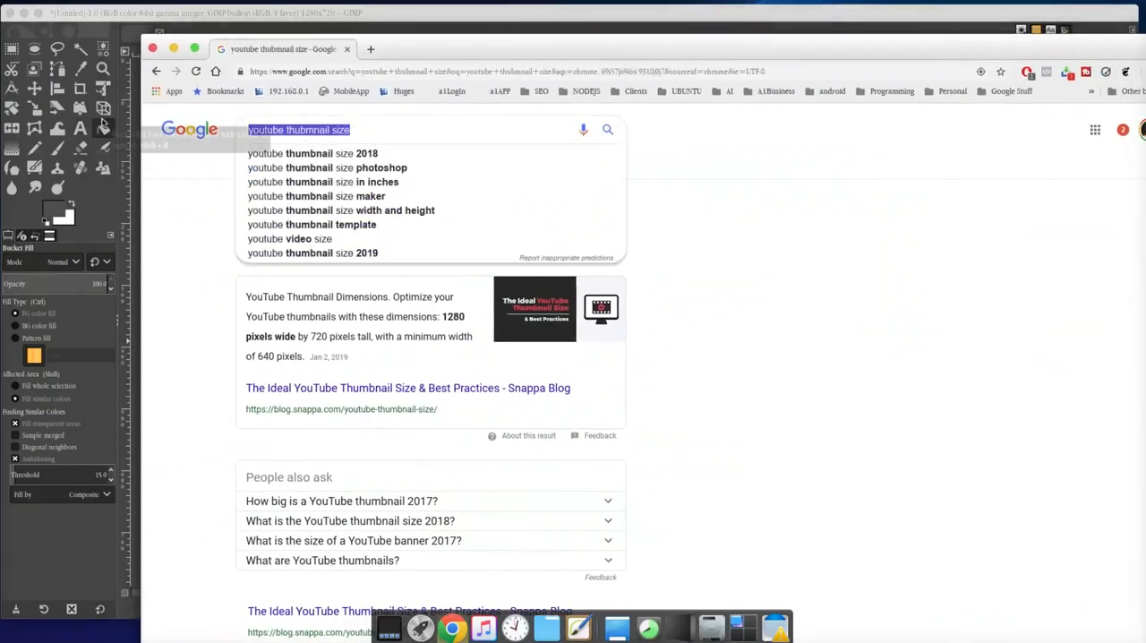
type("gimp")
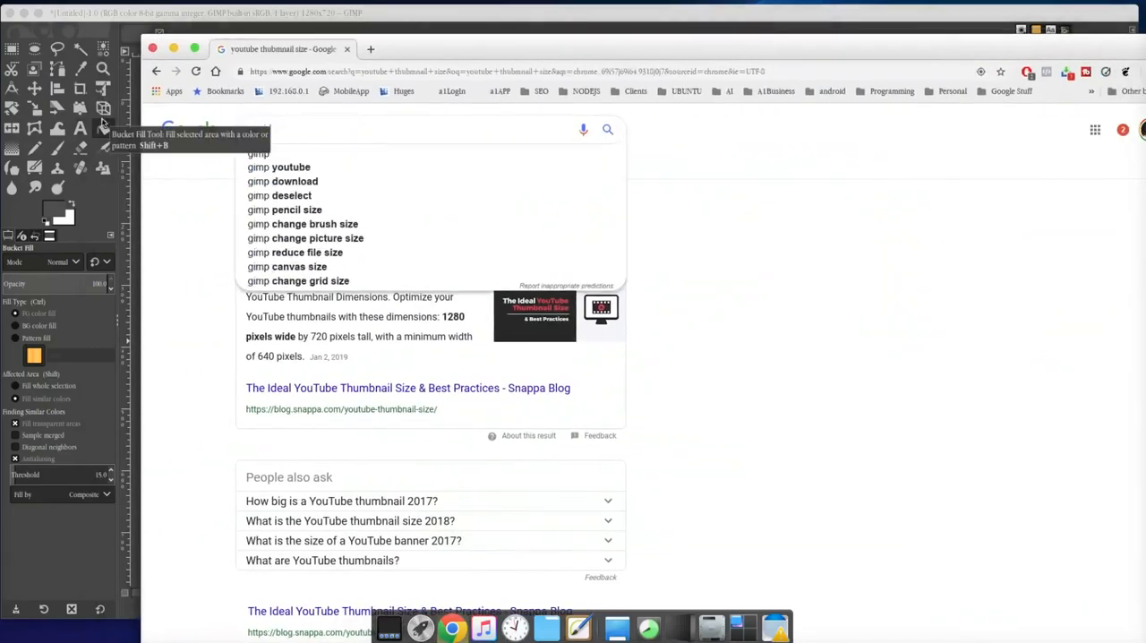
key("Return")
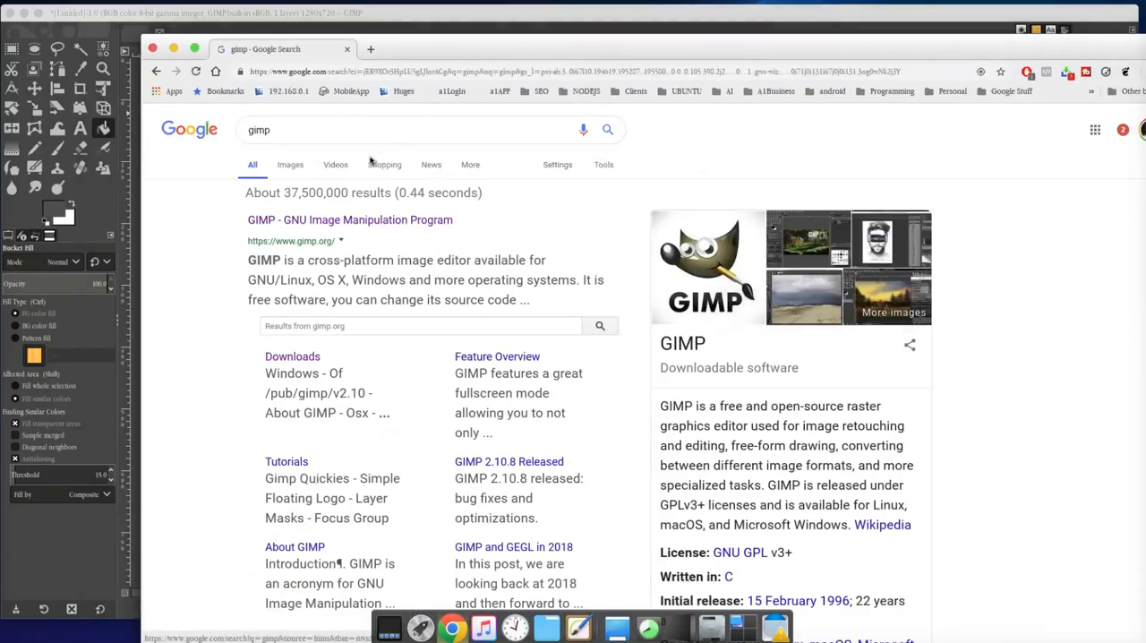
Show the image results for gimp and filter them by usage rights to Labeled for reuse
left_click(294, 168)
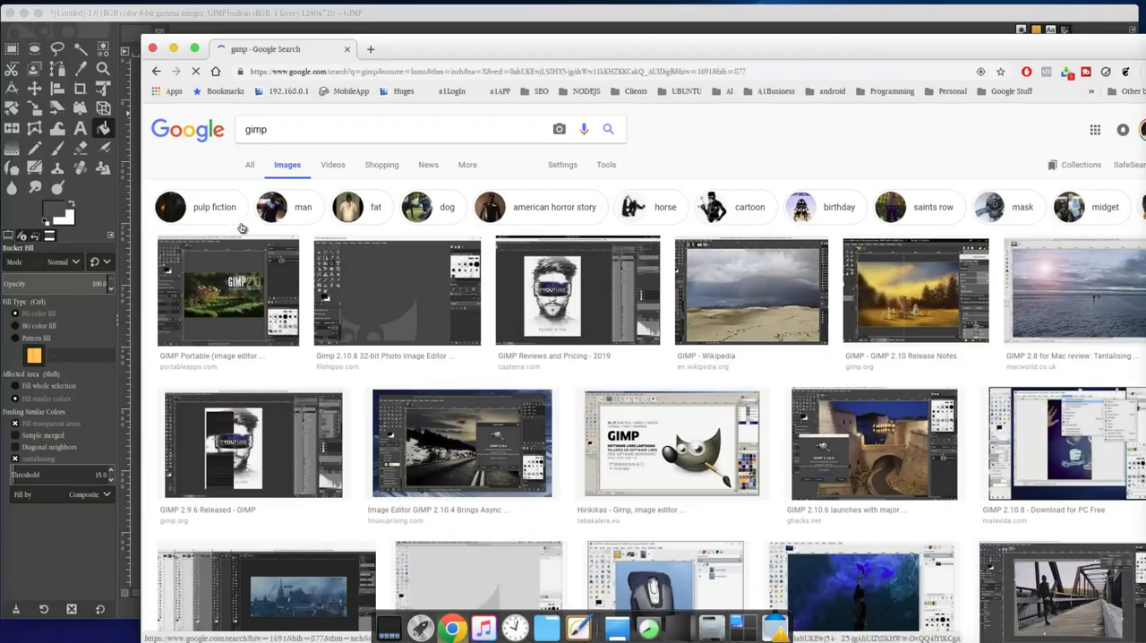
left_click(606, 165)
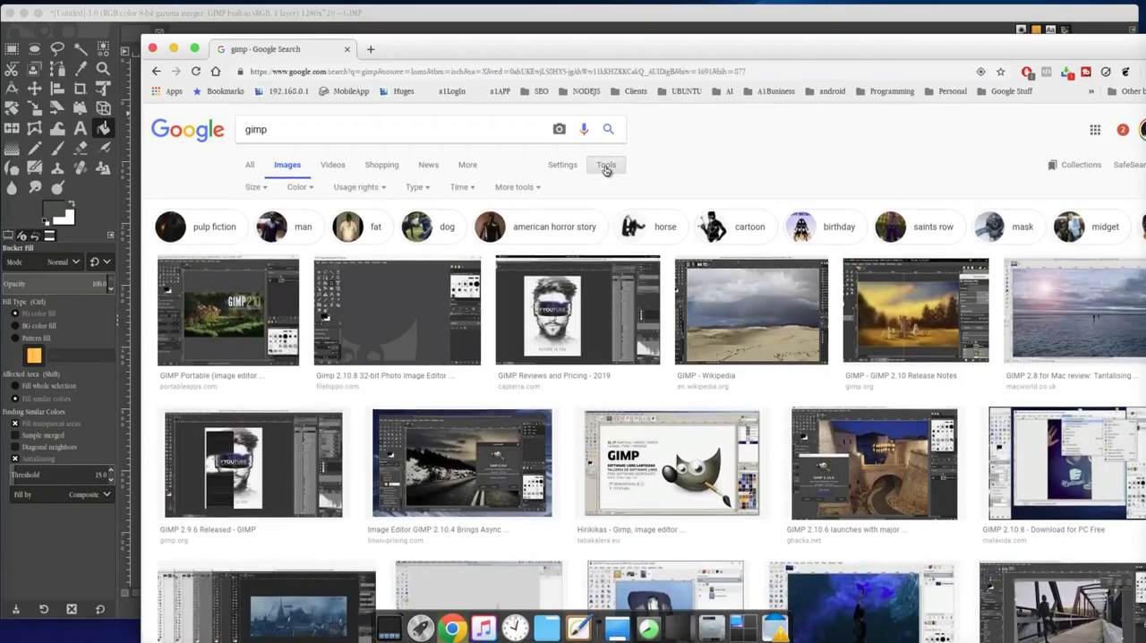
left_click(367, 187)
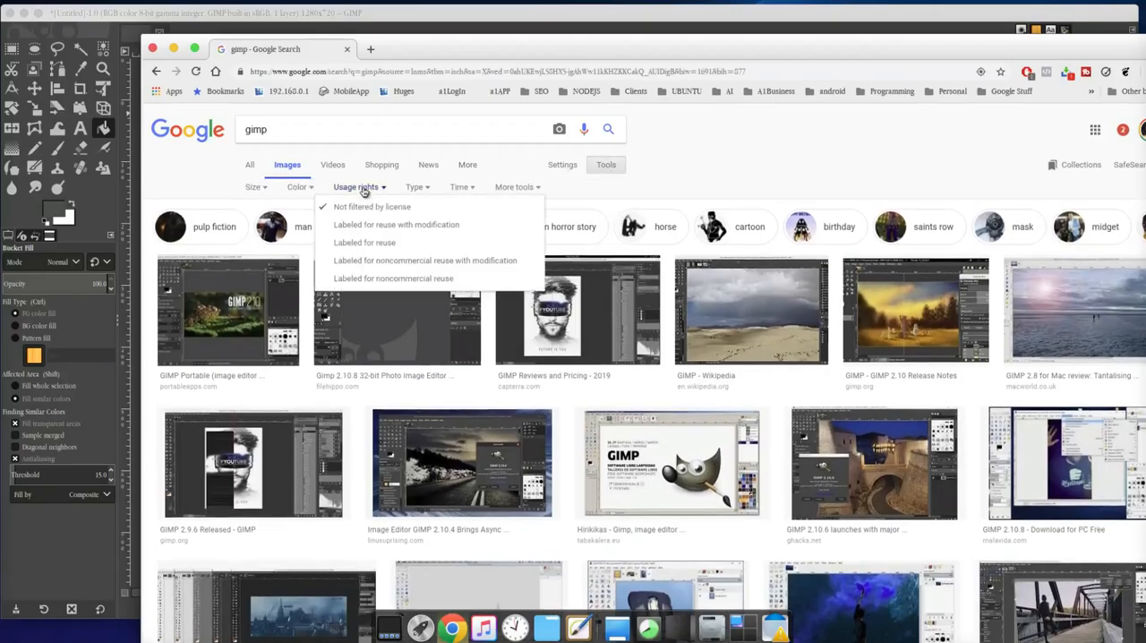
left_click(366, 243)
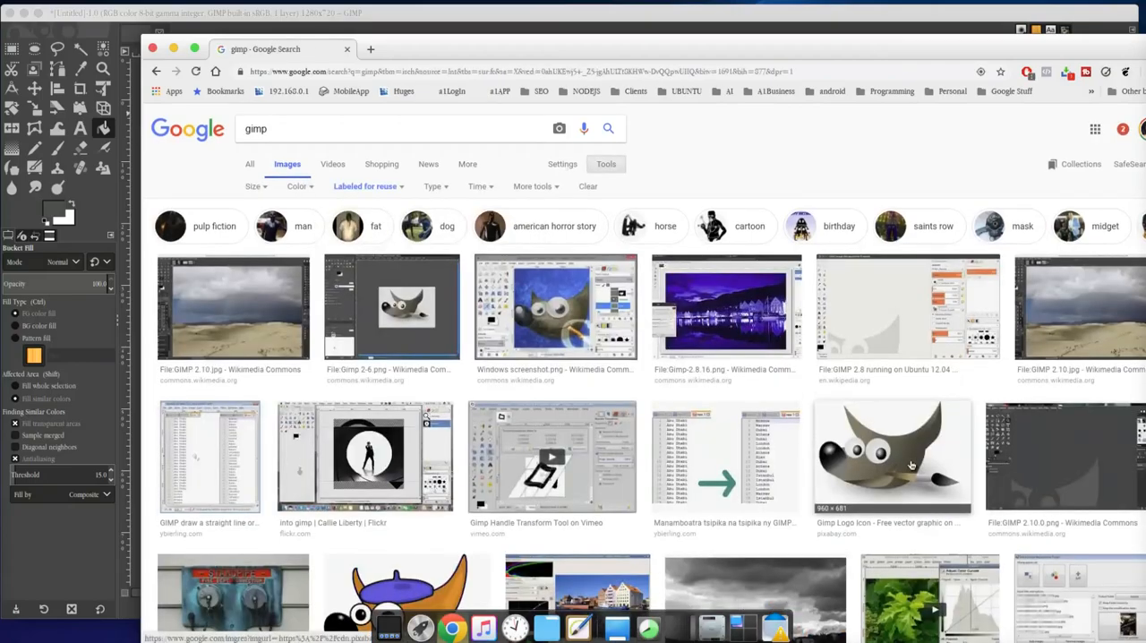
Save the Pixabay Gimp Logo Icon image as gimp-97857_960_720.png in the Desktop-Old/GIMP/GIMP-2-Creating Featured Image folder on the Desktop
scroll(906, 443, "down", 2)
left_click(896, 376)
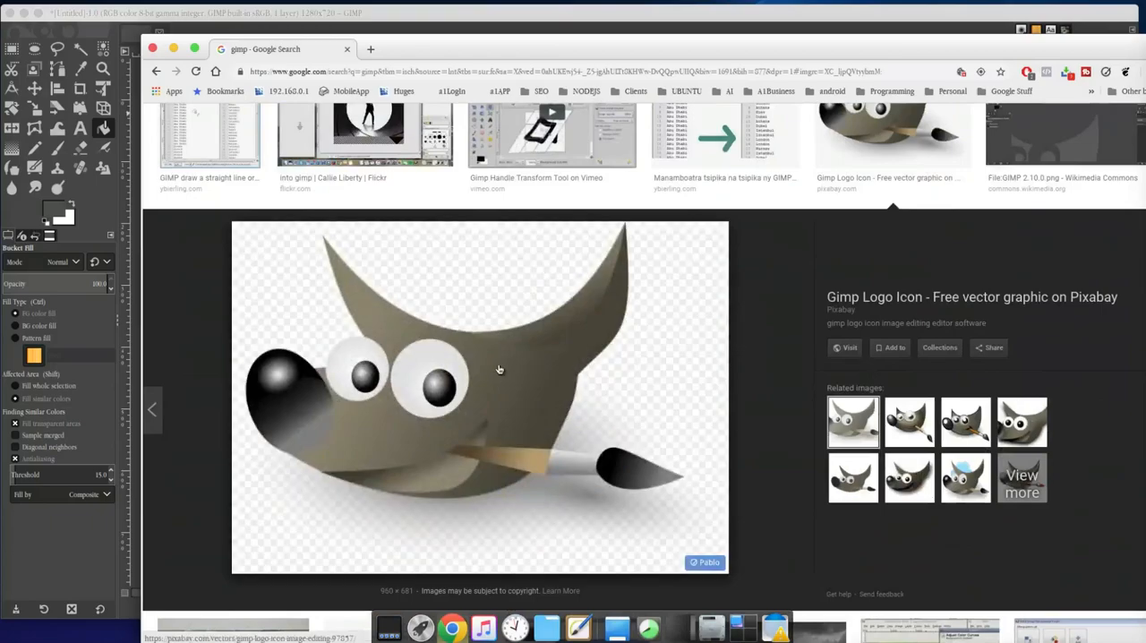
right_click(430, 389)
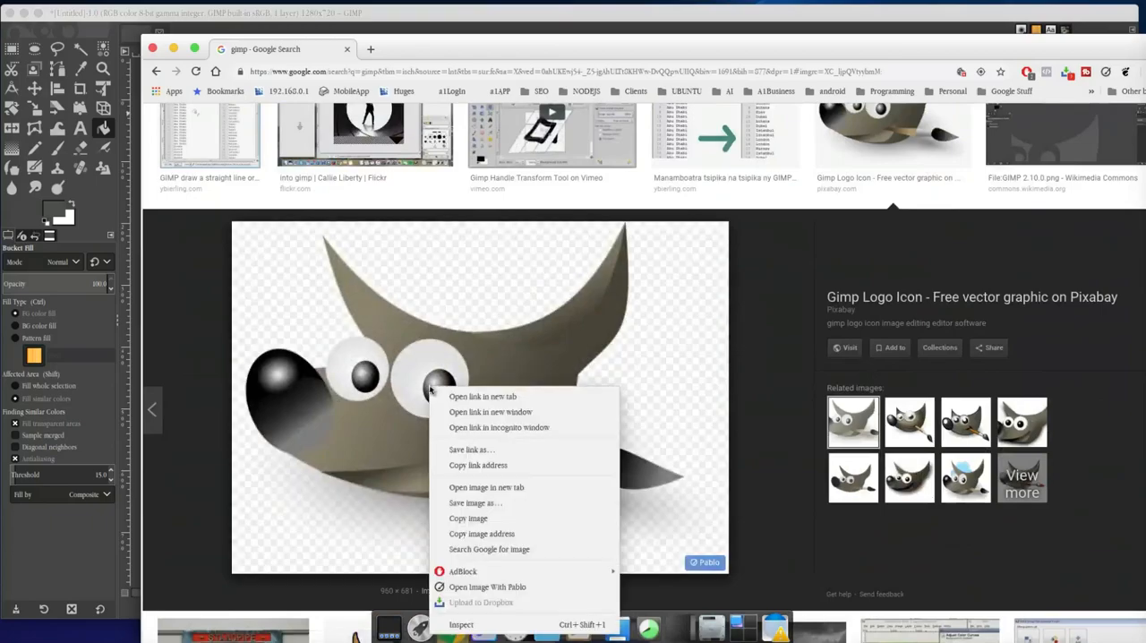
left_click(499, 503)
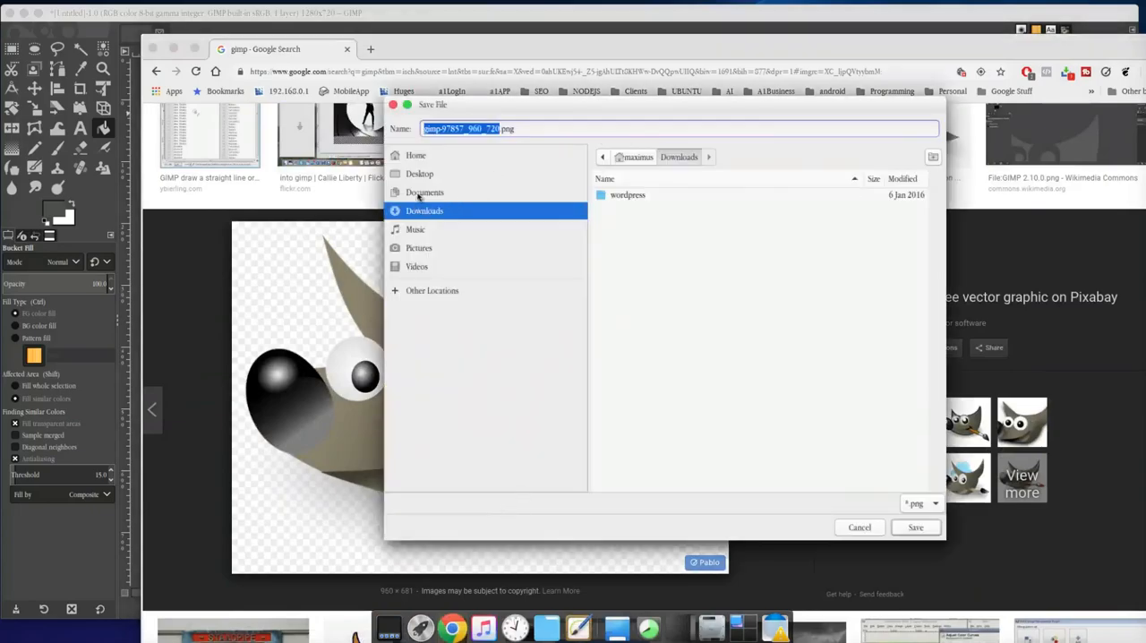
left_click(417, 174)
double_click(609, 195)
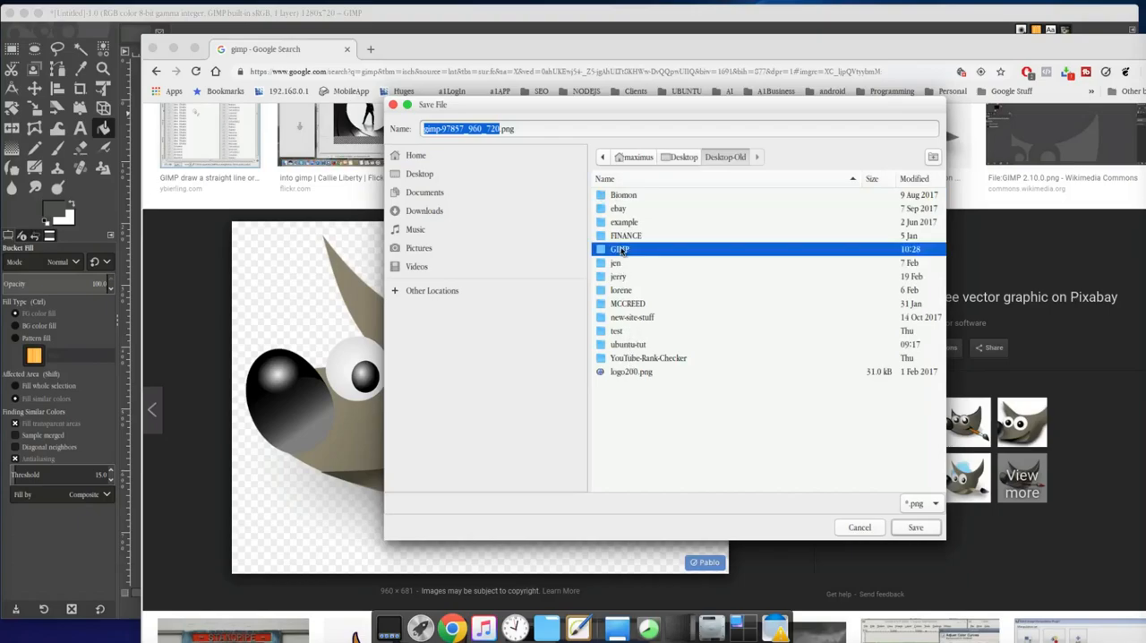
double_click(623, 250)
double_click(631, 213)
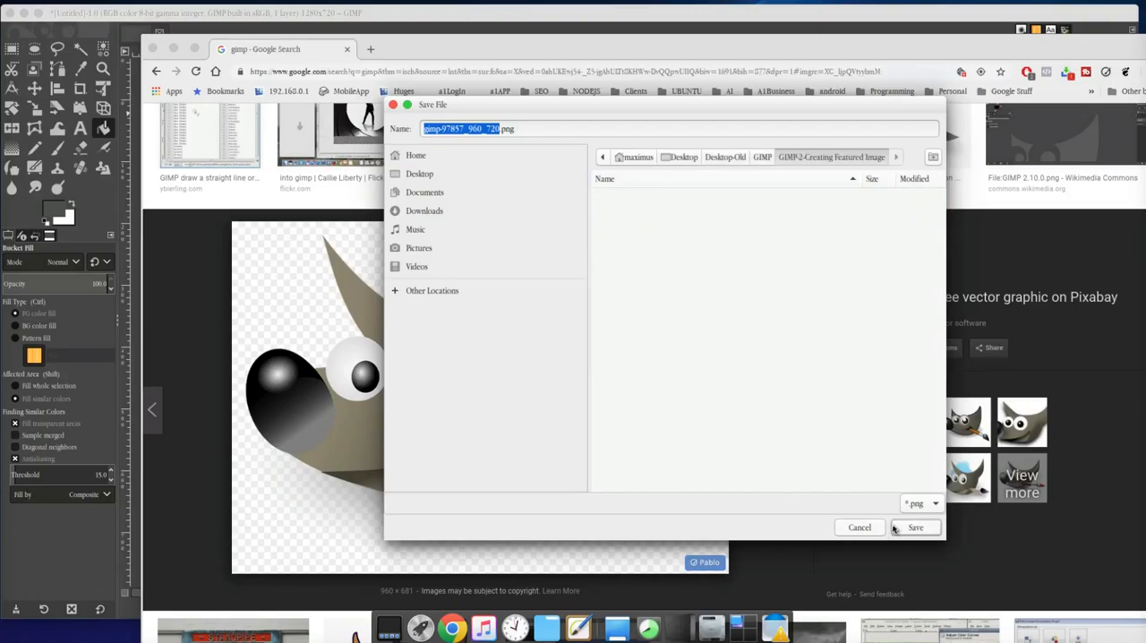
left_click(908, 529)
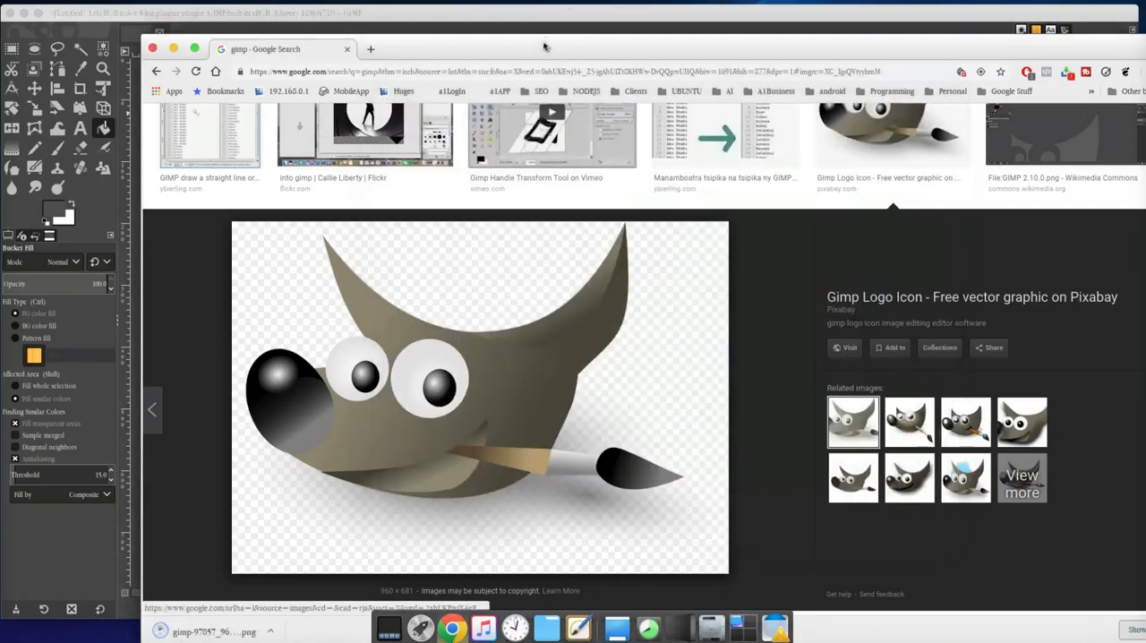
Move the browser window out of the way and open the GIMP-2-Creating Featured Image folder in the file manager
left_click_drag(543, 45, 1145, 205)
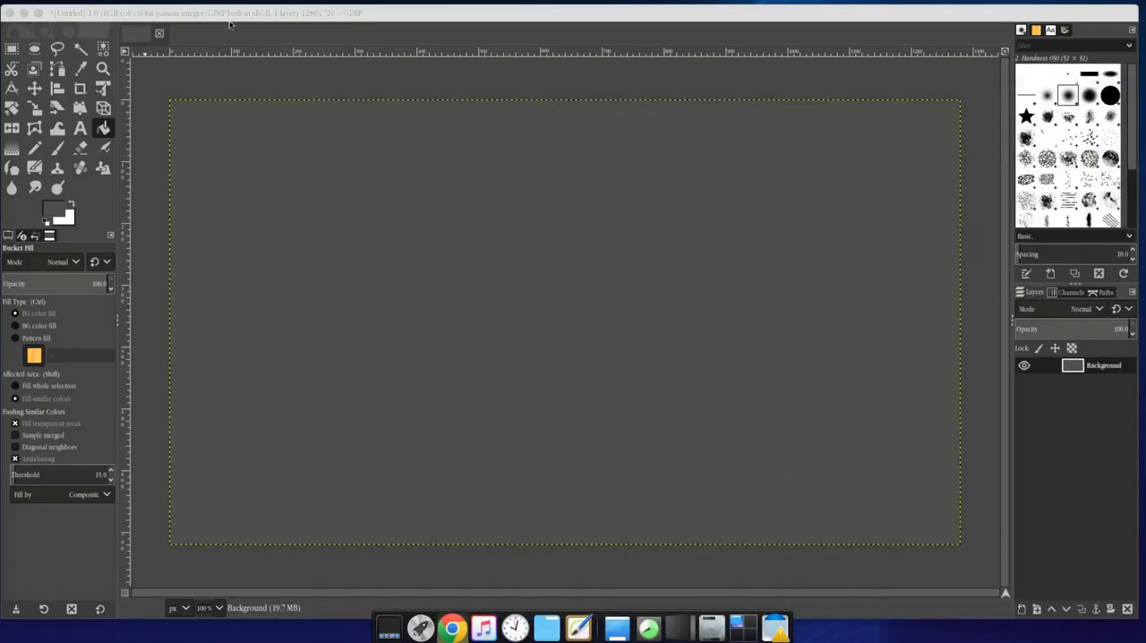
left_click(457, 13)
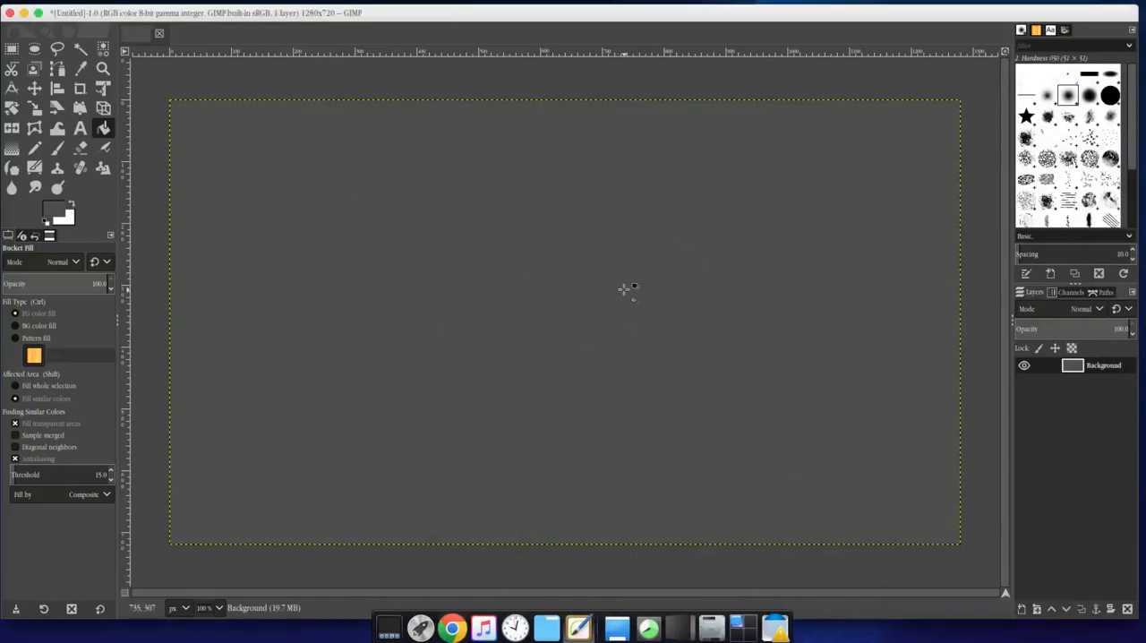
left_click(681, 630)
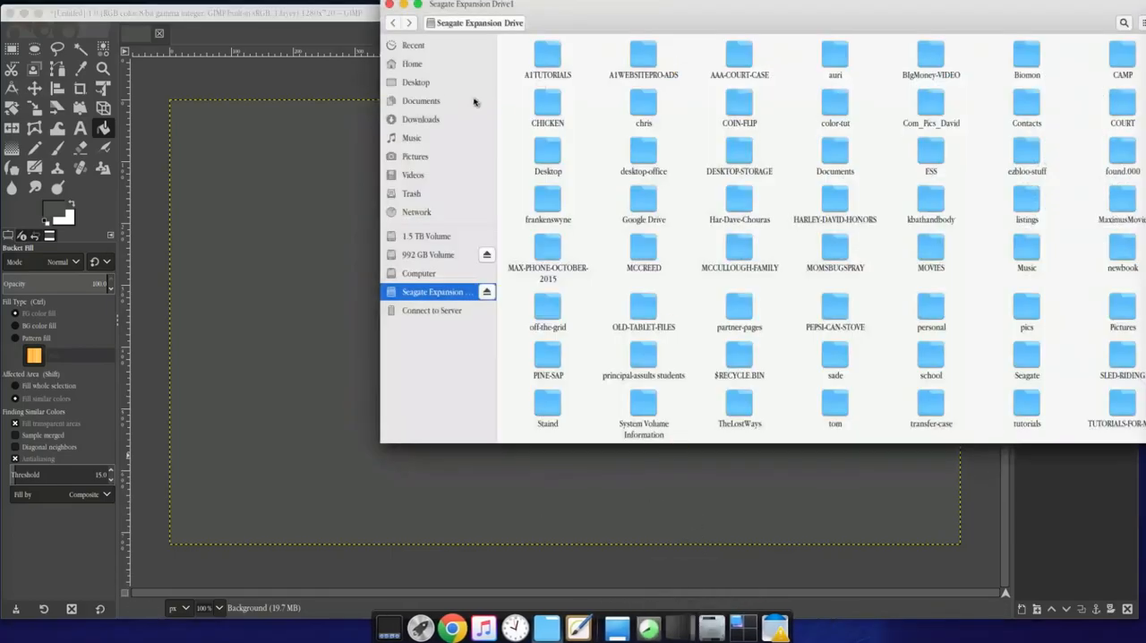
left_click(425, 85)
double_click(545, 63)
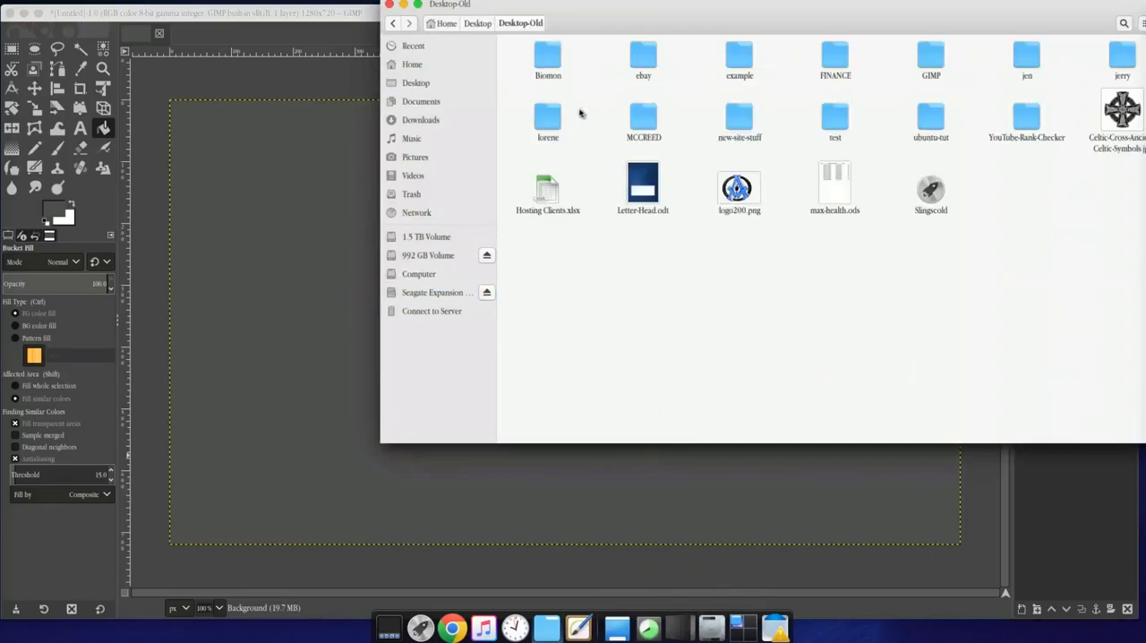
double_click(936, 59)
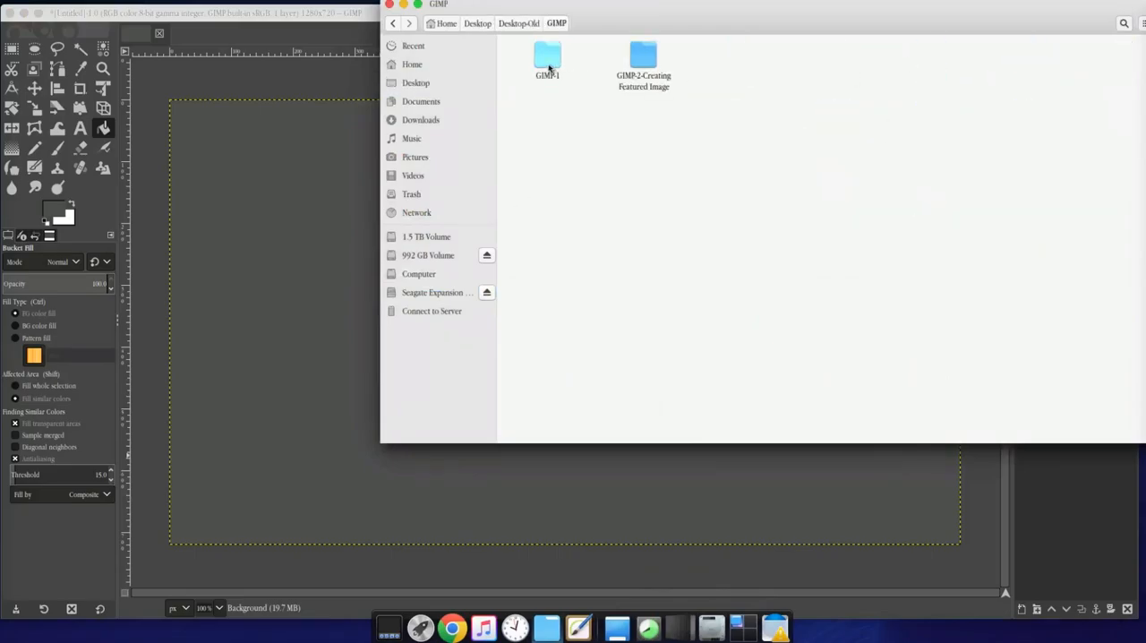
double_click(653, 72)
Place gimp-97857_960_720.png from the folder onto the GIMP canvas as a new layer
left_click_drag(751, 13, 883, 71)
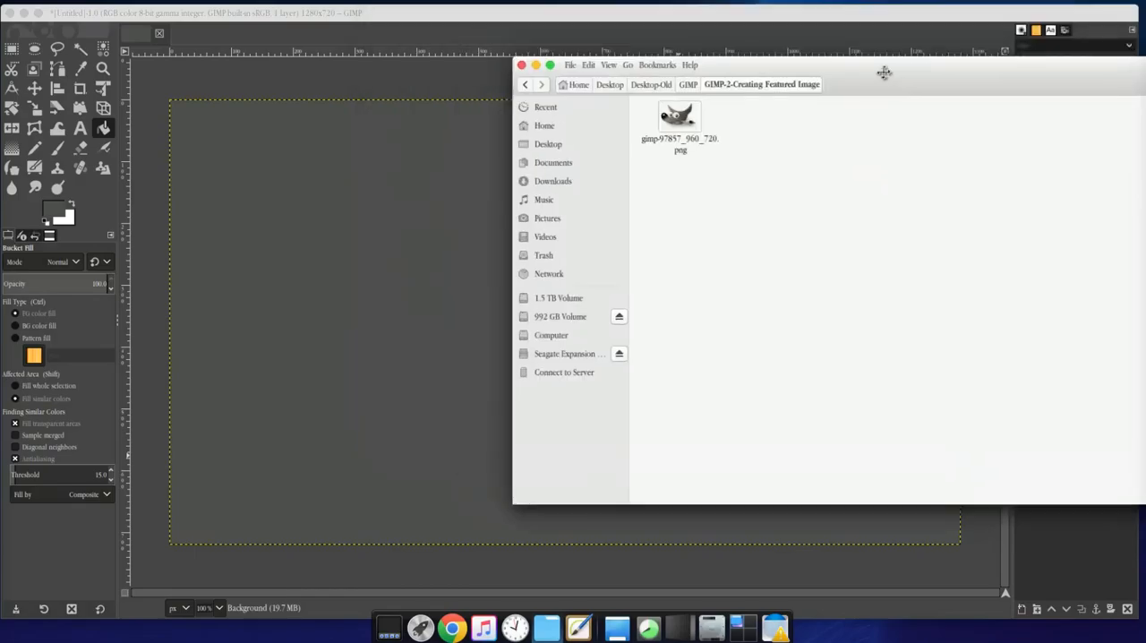
left_click(688, 119)
left_click_drag(688, 119, 395, 239)
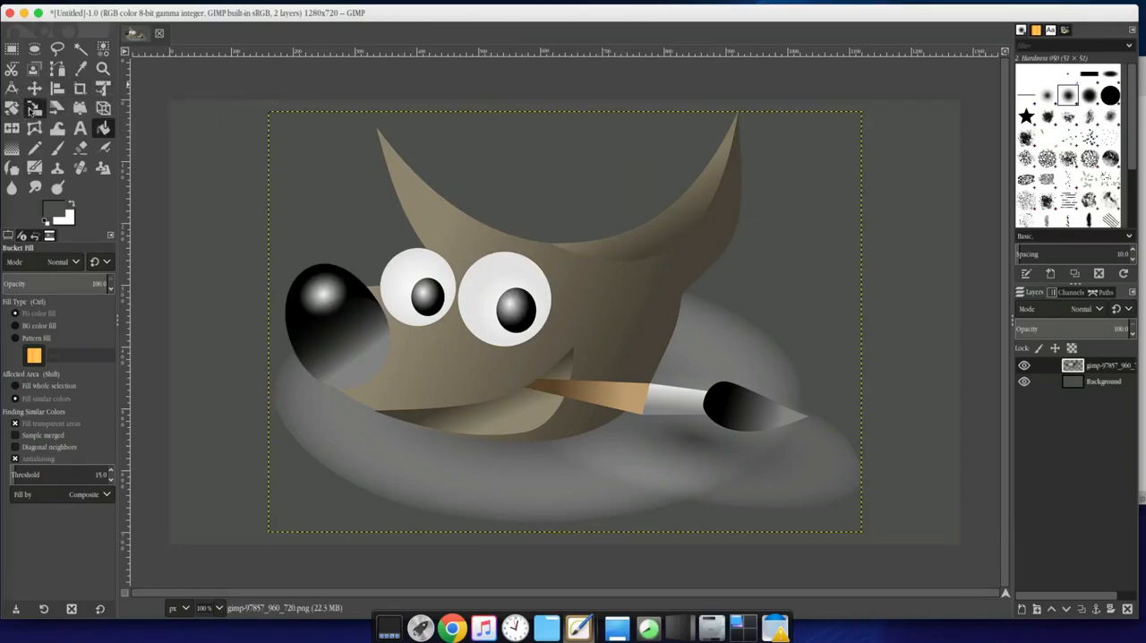
Scale the Gimp logo layer down to about 542 × 412 px and move it into the canvas's lower-right corner
left_click(33, 108)
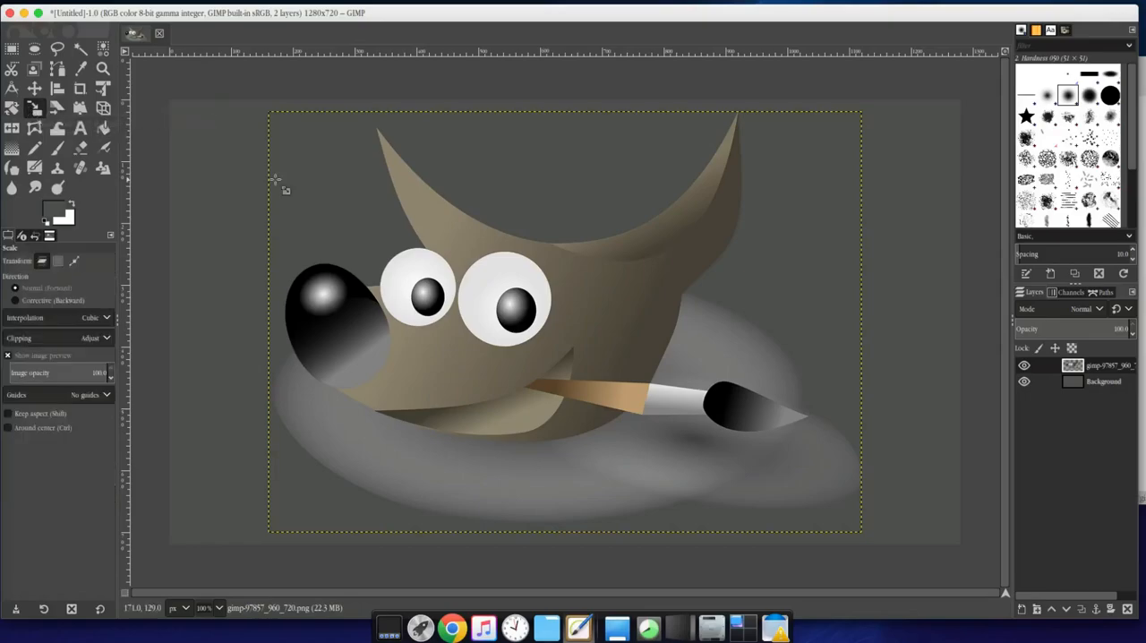
left_click_drag(386, 157, 681, 352)
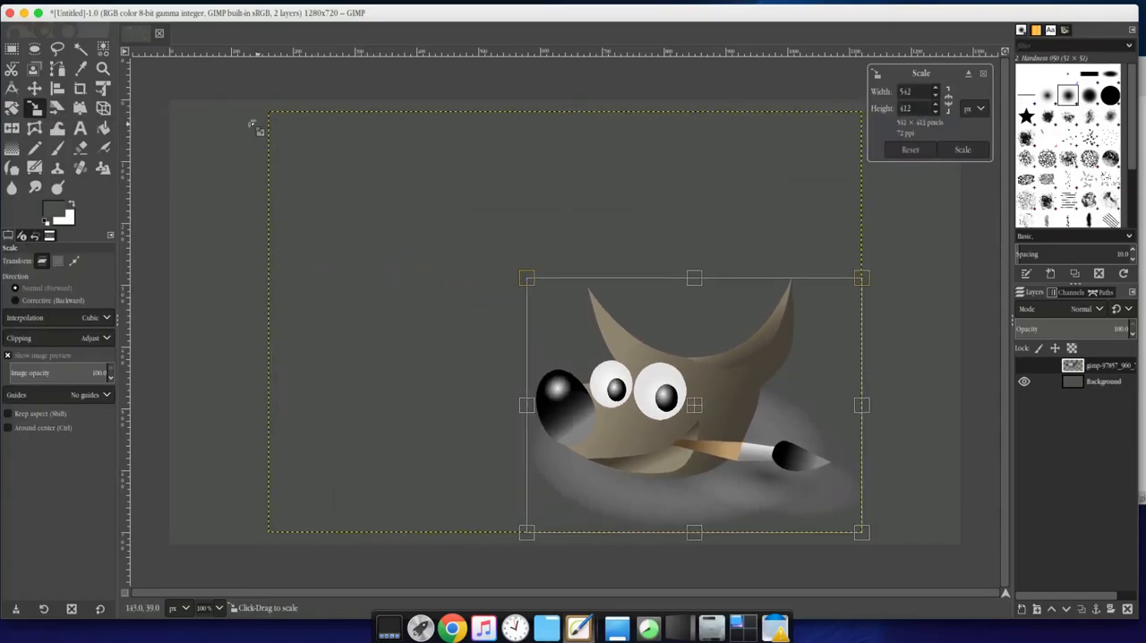
left_click(34, 88)
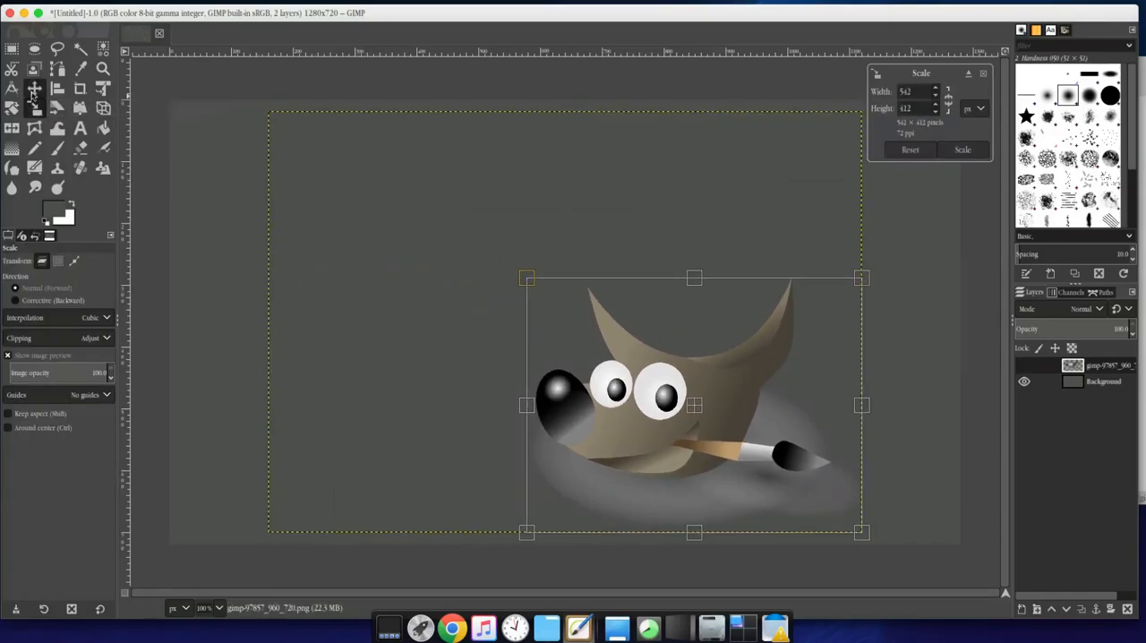
left_click_drag(652, 430, 743, 440)
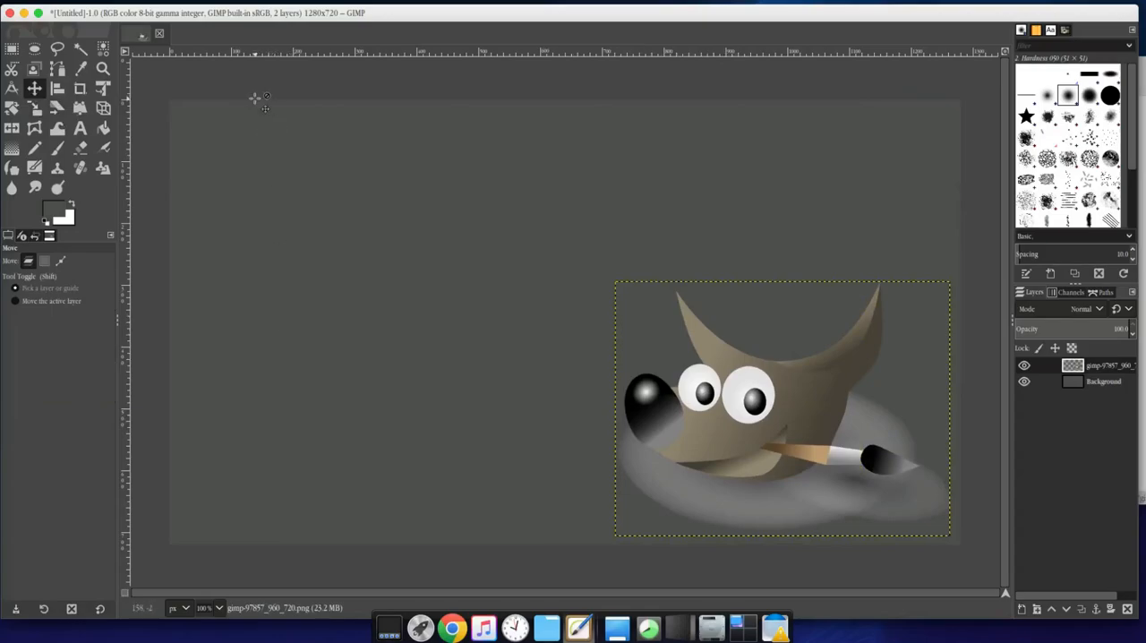
Set the Text tool to Ubuntu Bold at 75 px and exchange the foreground and background colors for white text
left_click(79, 128)
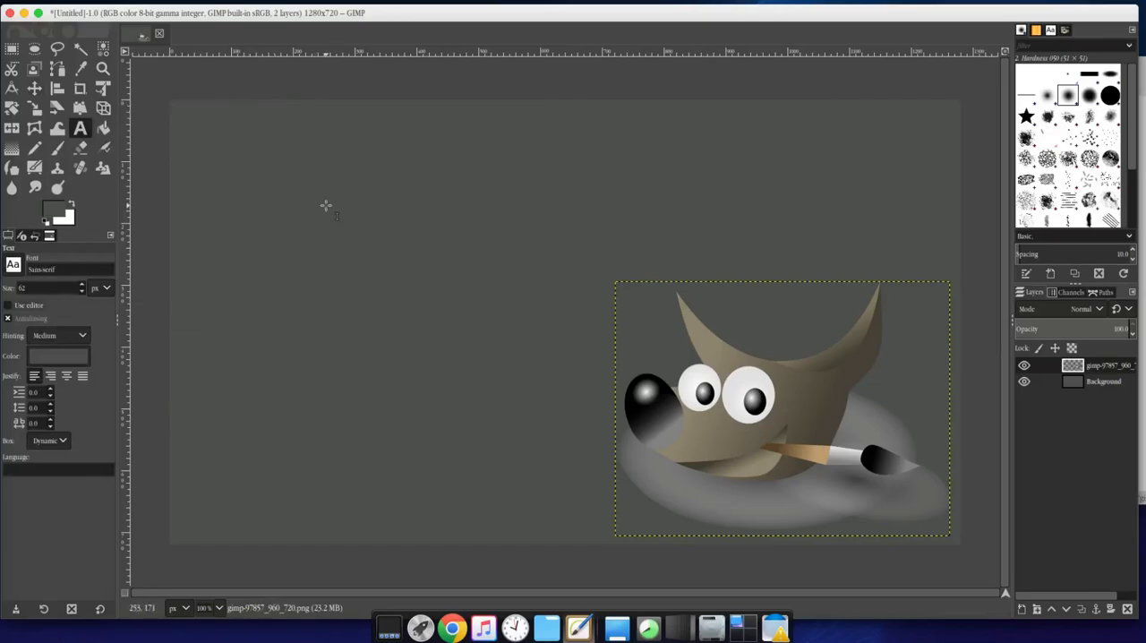
left_click(1143, 185)
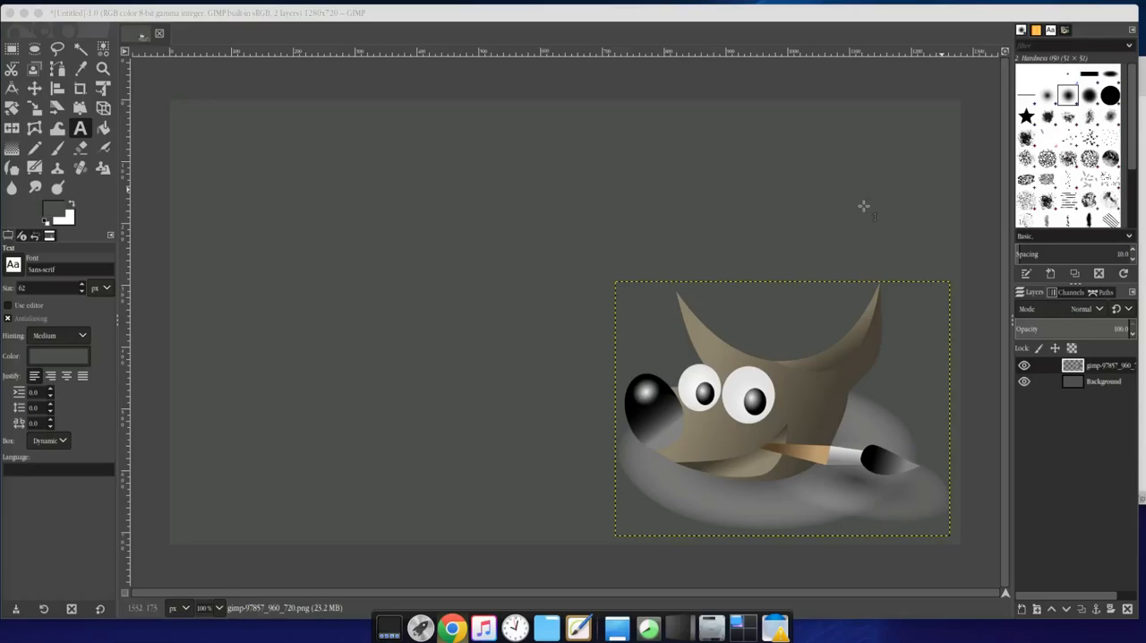
left_click(37, 271)
left_click_drag(38, 271, 66, 269)
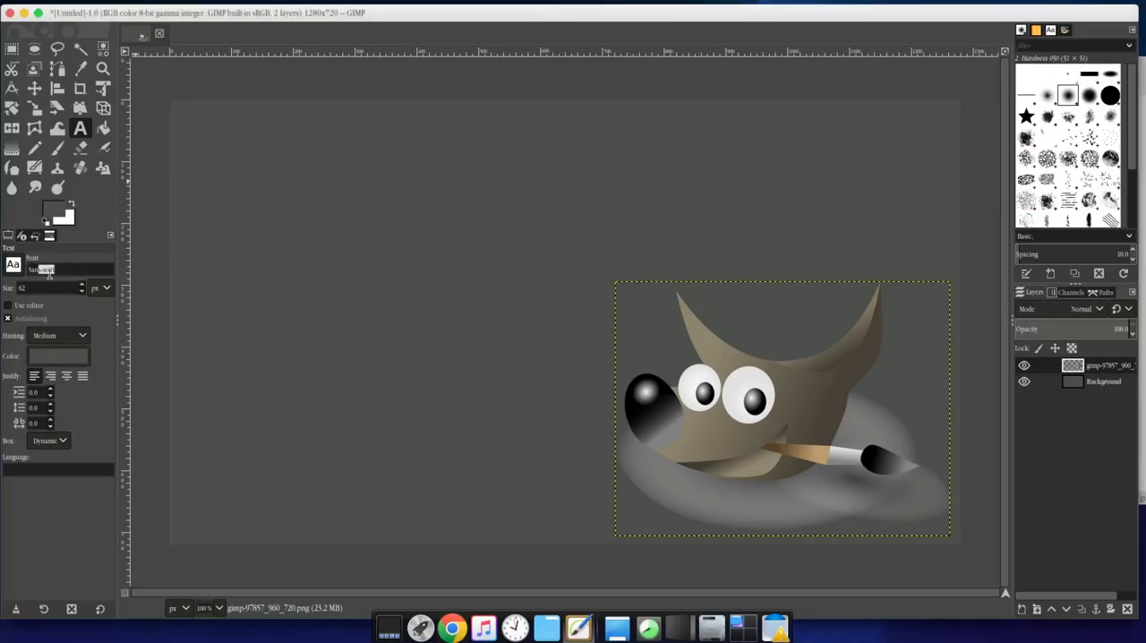
left_click(83, 288)
left_click(15, 267)
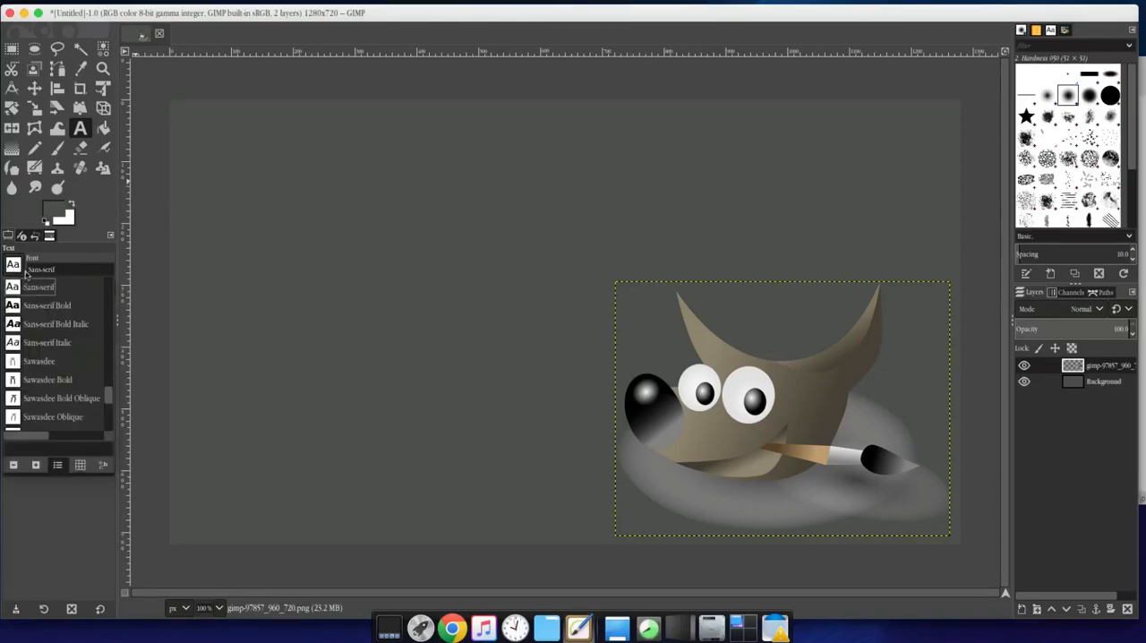
left_click(75, 271)
left_click_drag(74, 271, 25, 269)
type("a")
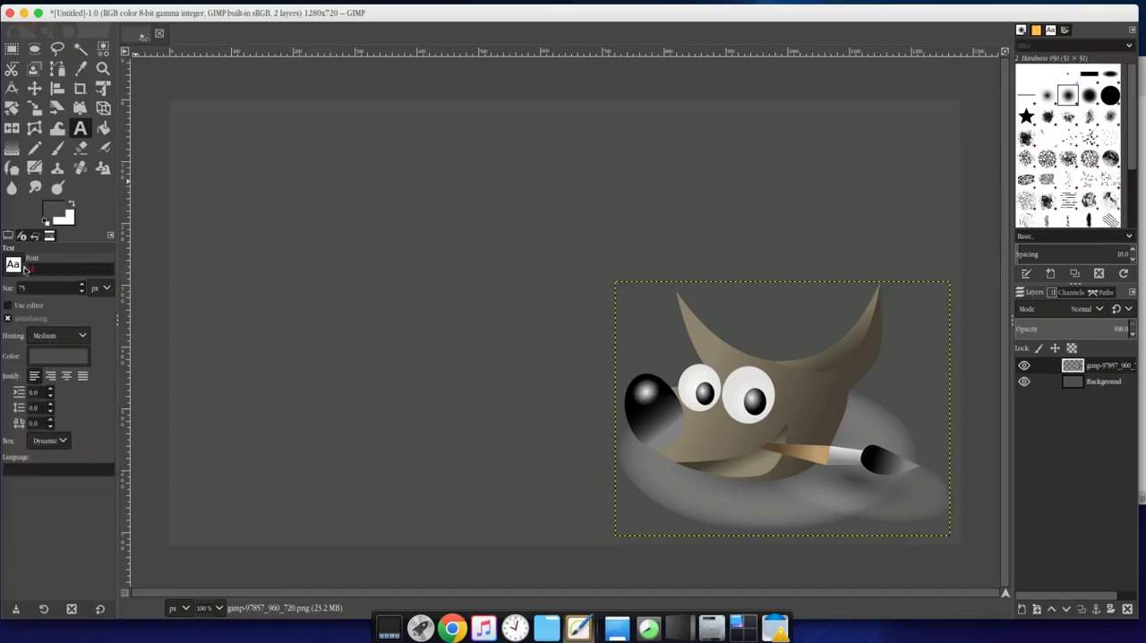
type("buntu Bold")
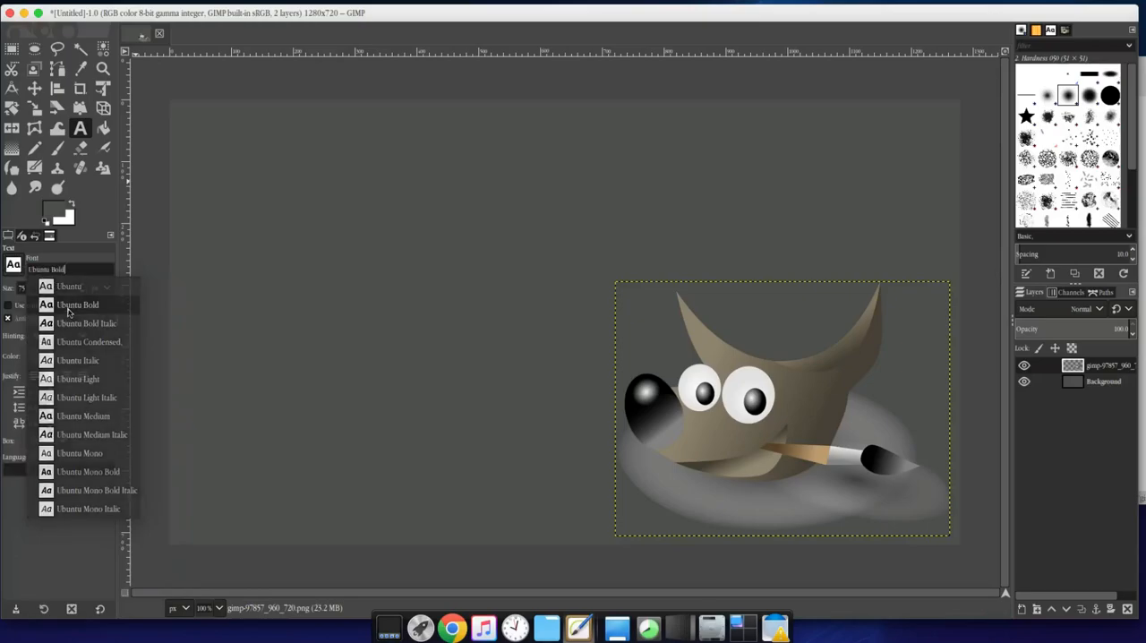
left_click(70, 312)
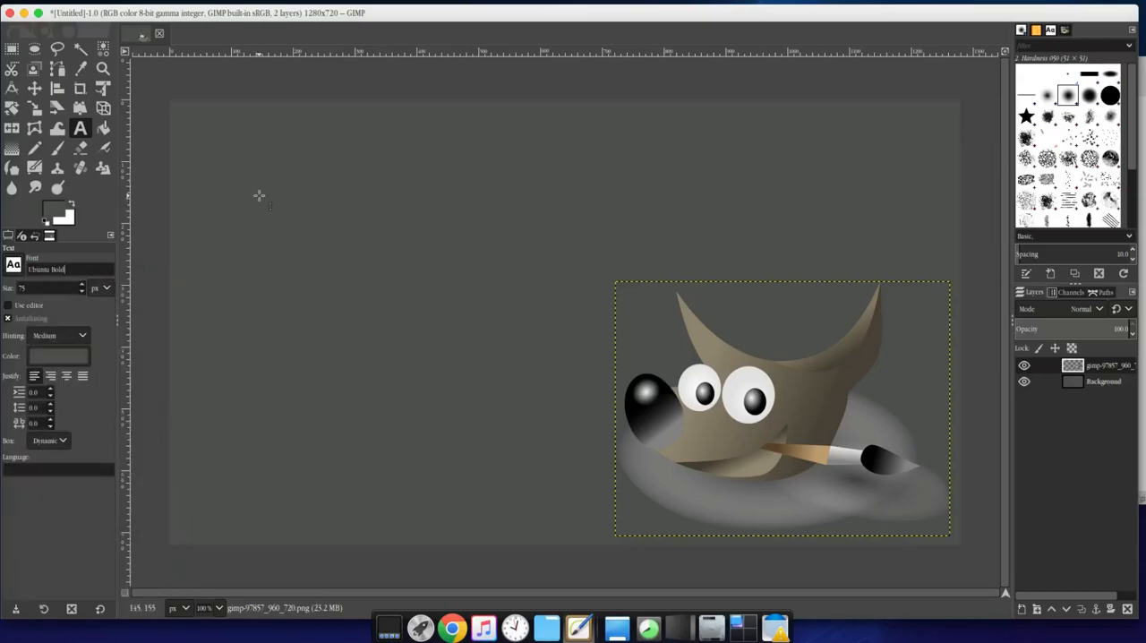
left_click(72, 207)
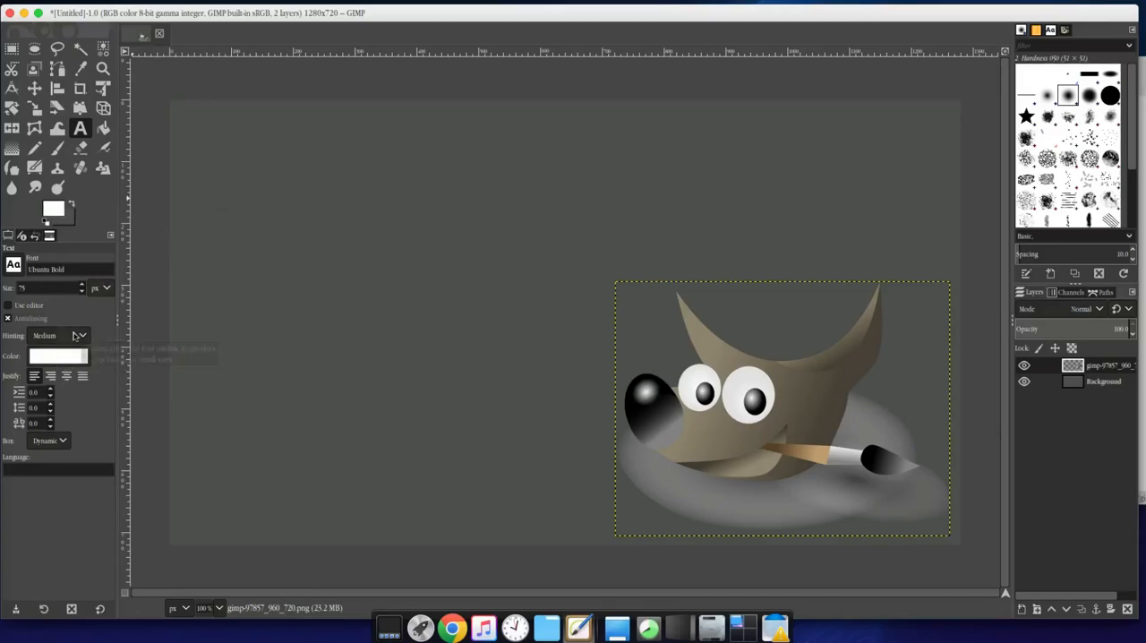
Draw a wide text box across the upper part of the canvas and paste the title "Install GIMP 2.10 Update" into it
left_click_drag(195, 125, 929, 252)
right_click(461, 187)
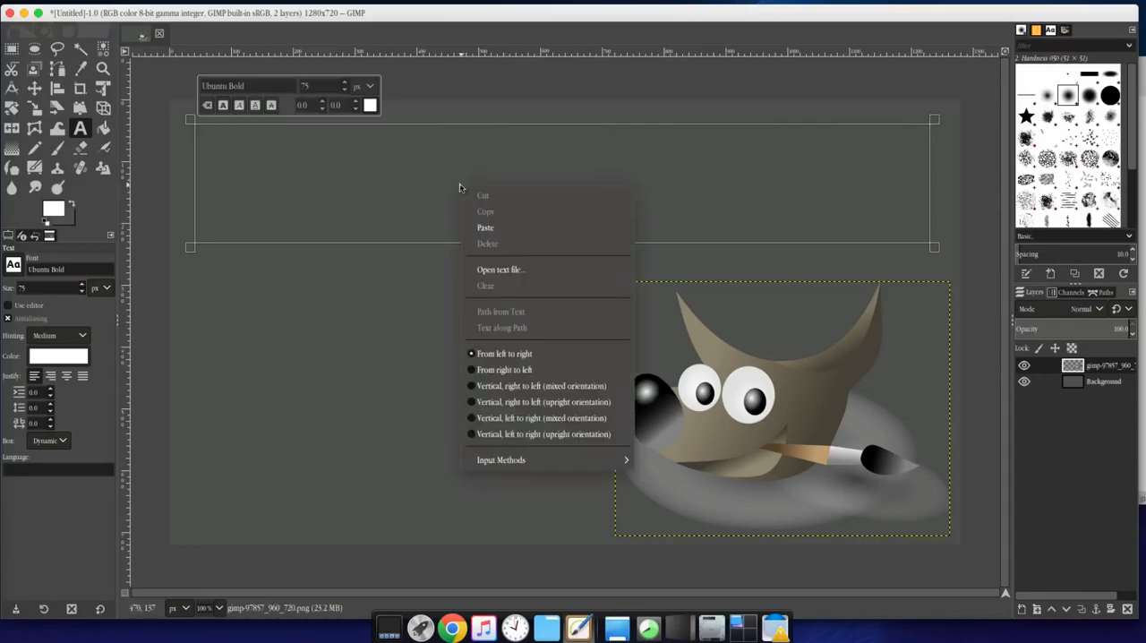
left_click(486, 228)
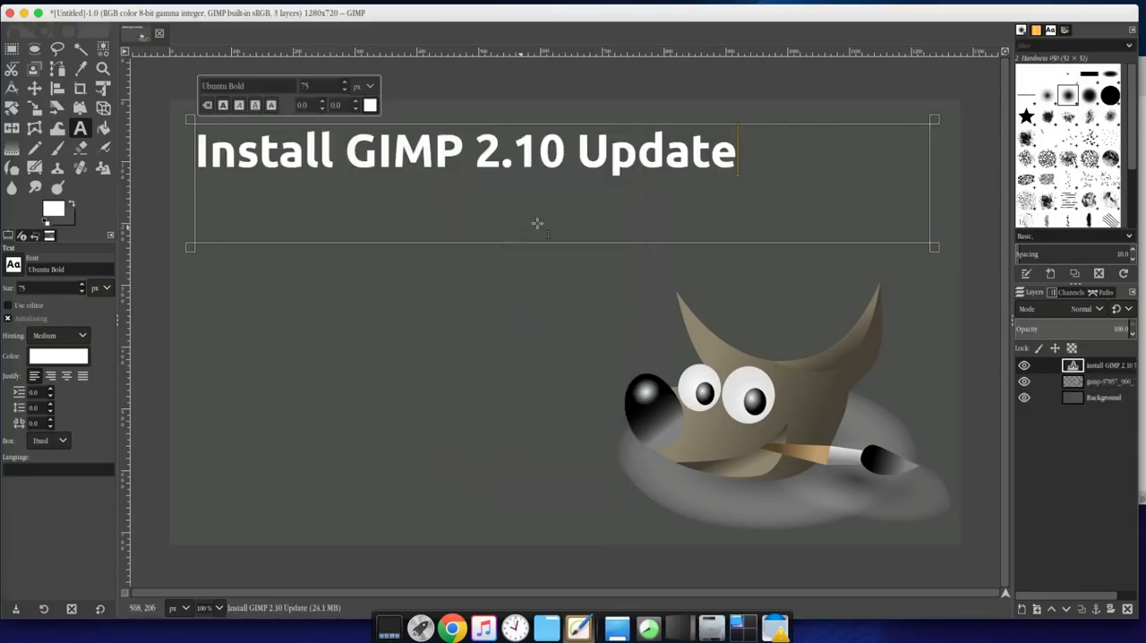
Set the size of the whole title text to 101 px and center it in its box
left_click_drag(752, 161, 184, 148)
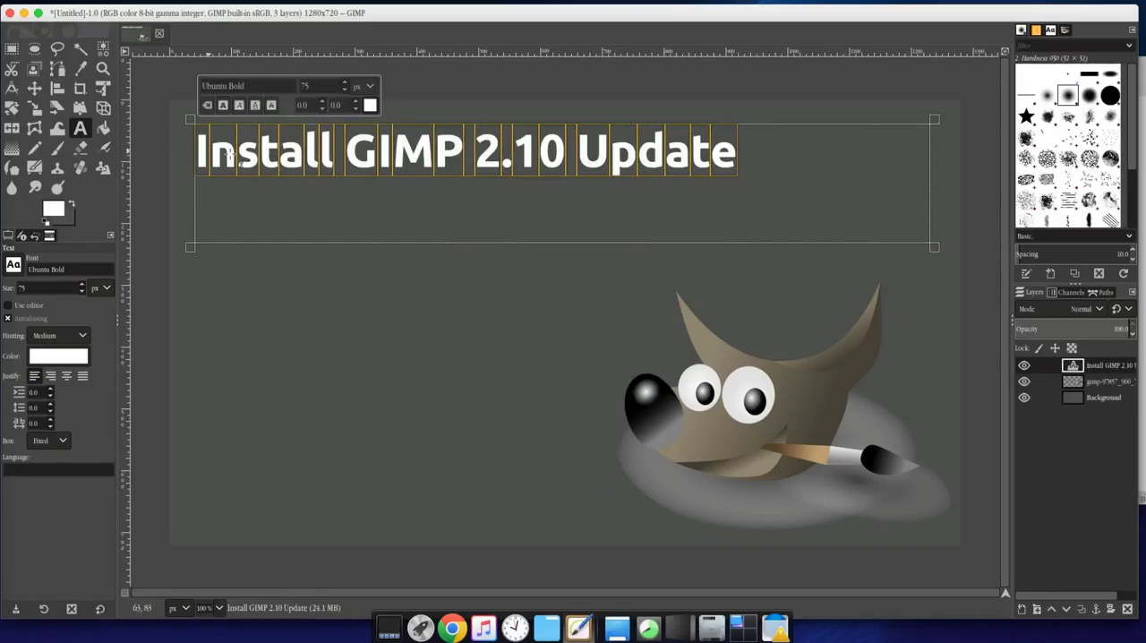
left_click(346, 84)
left_click(346, 84)
left_click(346, 84)
left_click(345, 84)
left_click(346, 84)
left_click(346, 84)
left_click(346, 84)
left_click(346, 84)
left_click(346, 84)
left_click(346, 84)
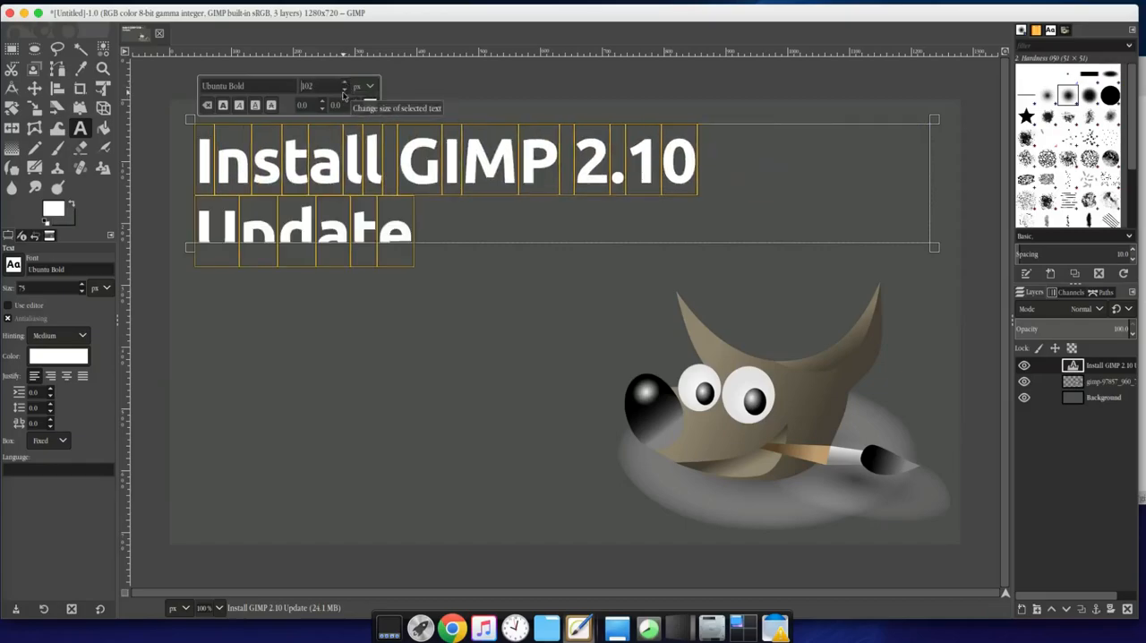
left_click(345, 91)
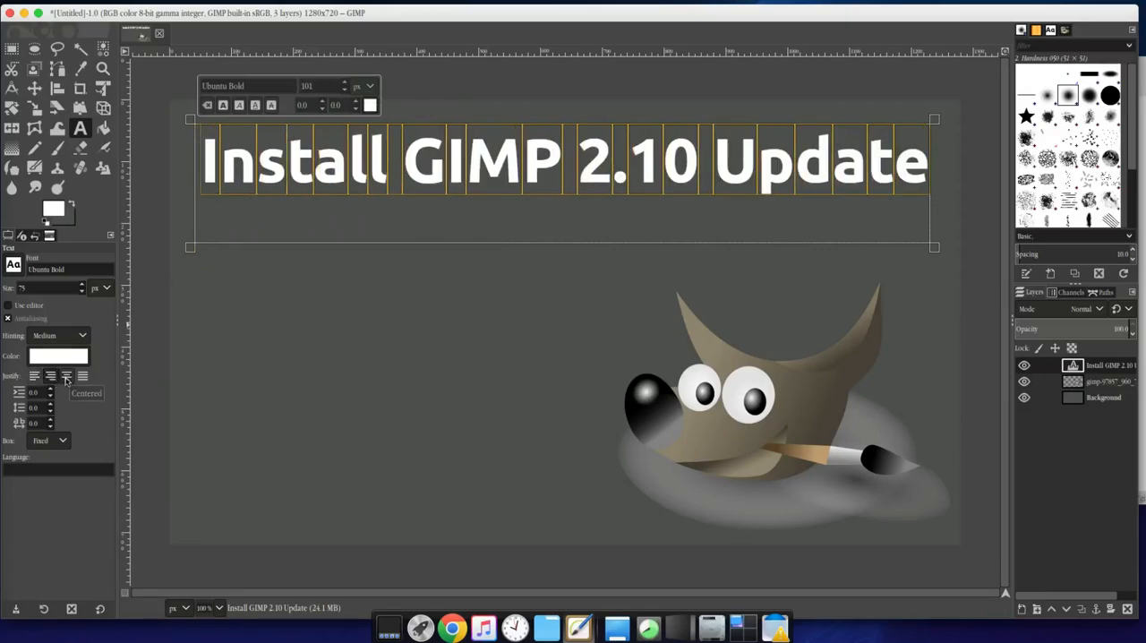
left_click(66, 377)
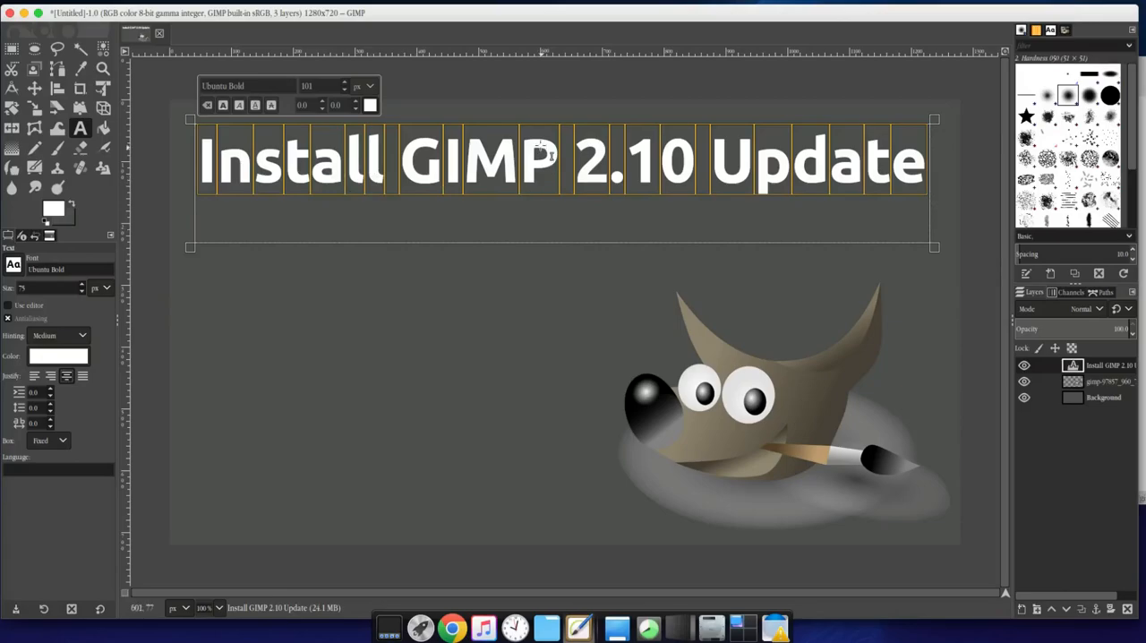
Finish editing the title text and apply a Drop Shadow to its layer with X and Y 20, blur radius 10 and opacity 0.5
left_click(34, 88)
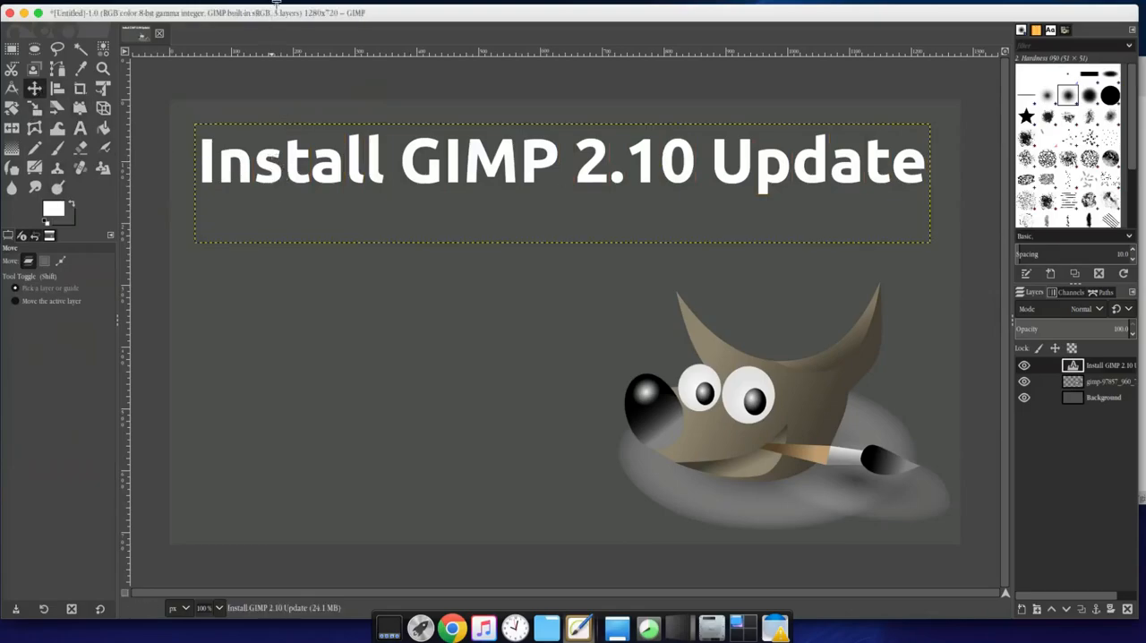
left_click(243, 14)
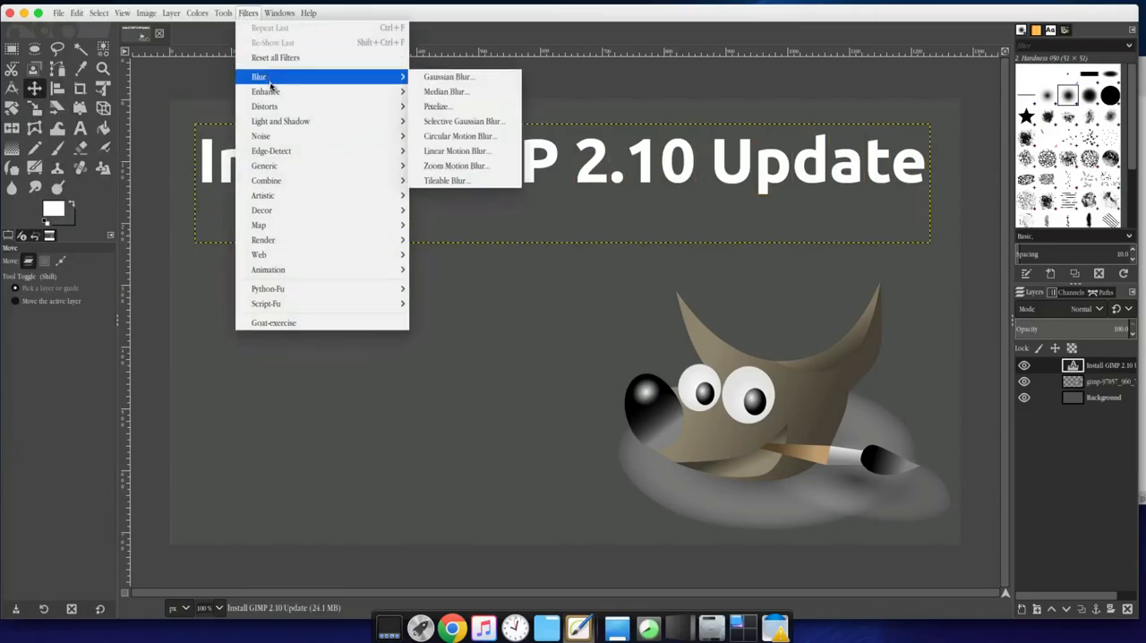
mouse_move(275, 91)
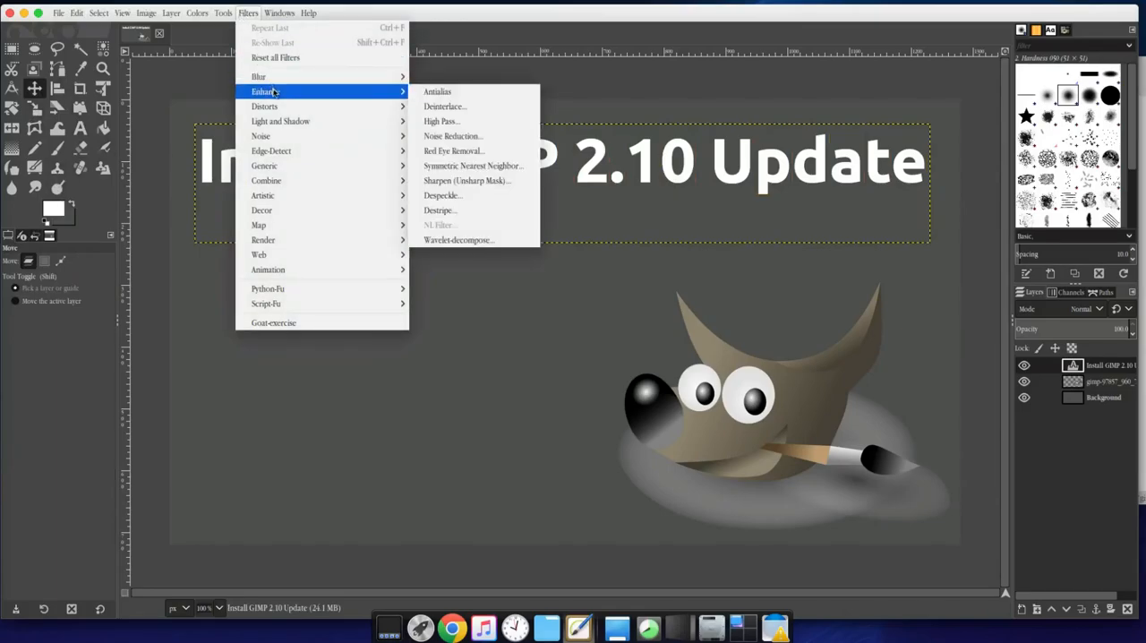
mouse_move(280, 126)
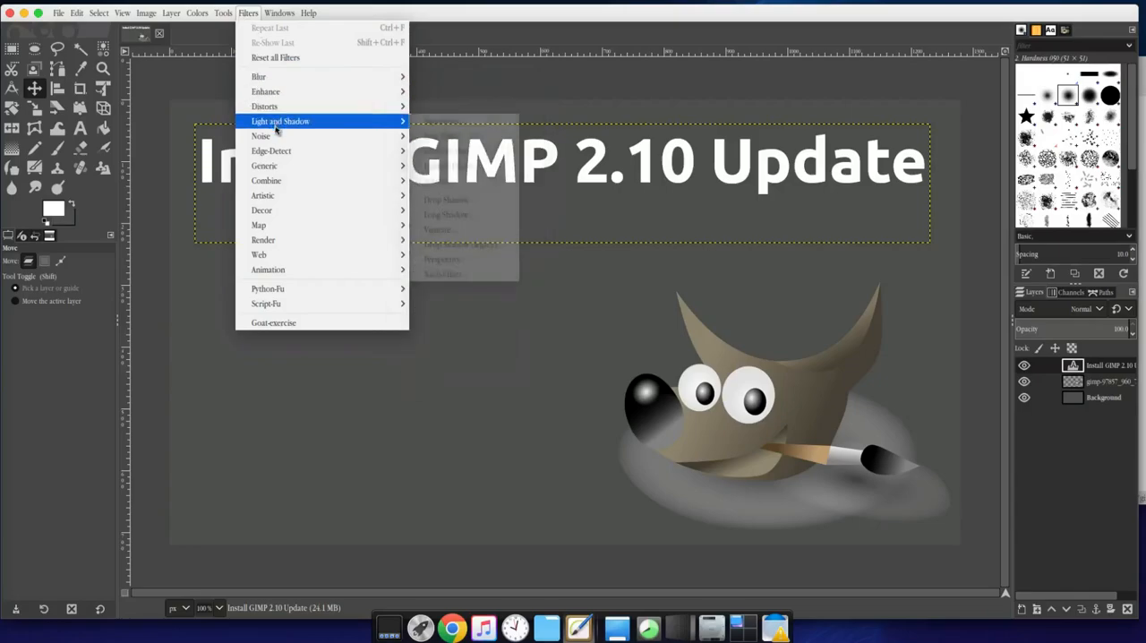
left_click(470, 200)
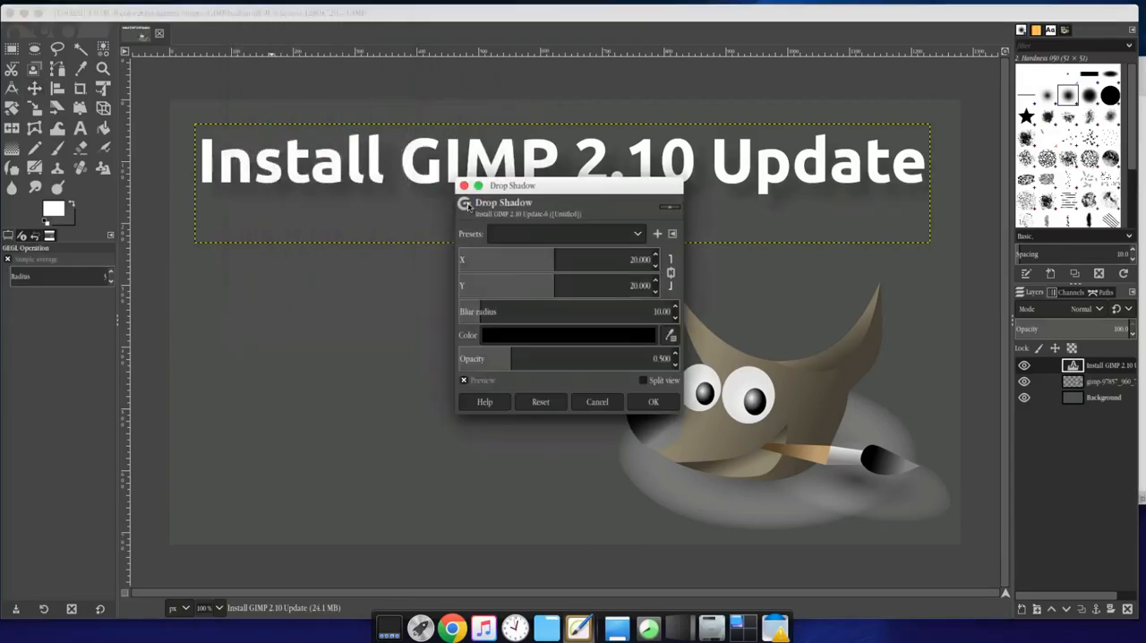
left_click(636, 236)
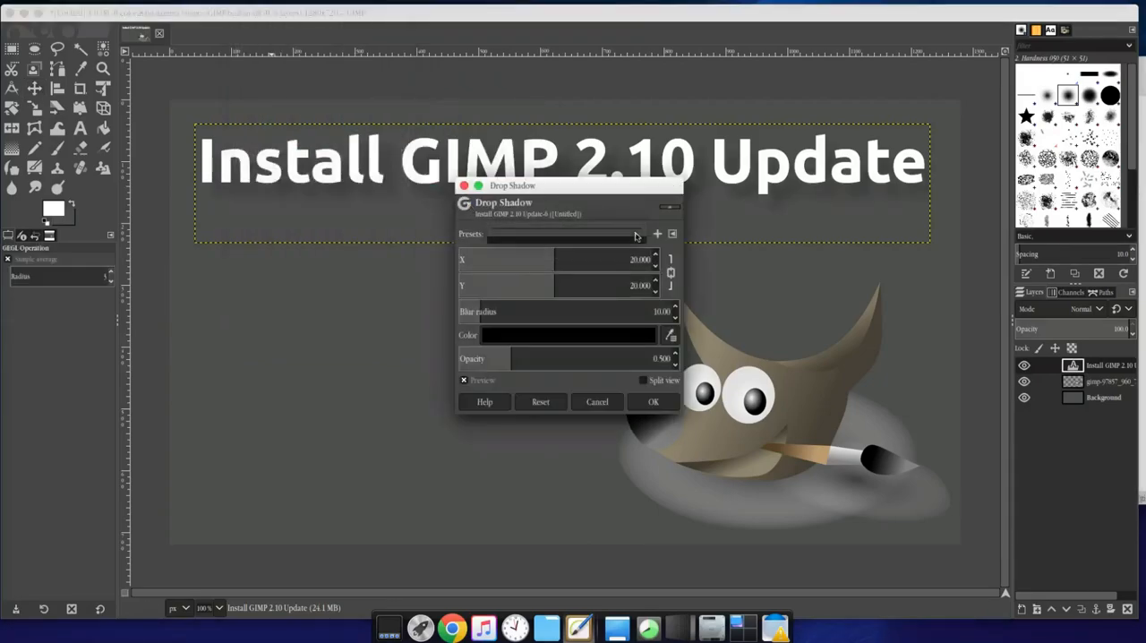
left_click(561, 235)
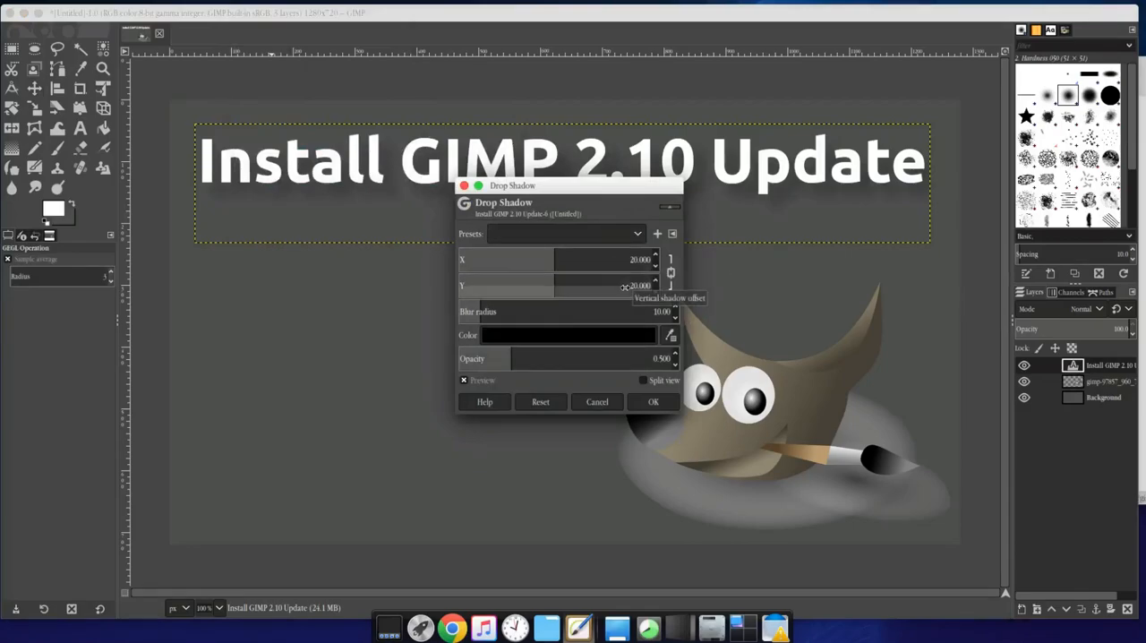
left_click(654, 402)
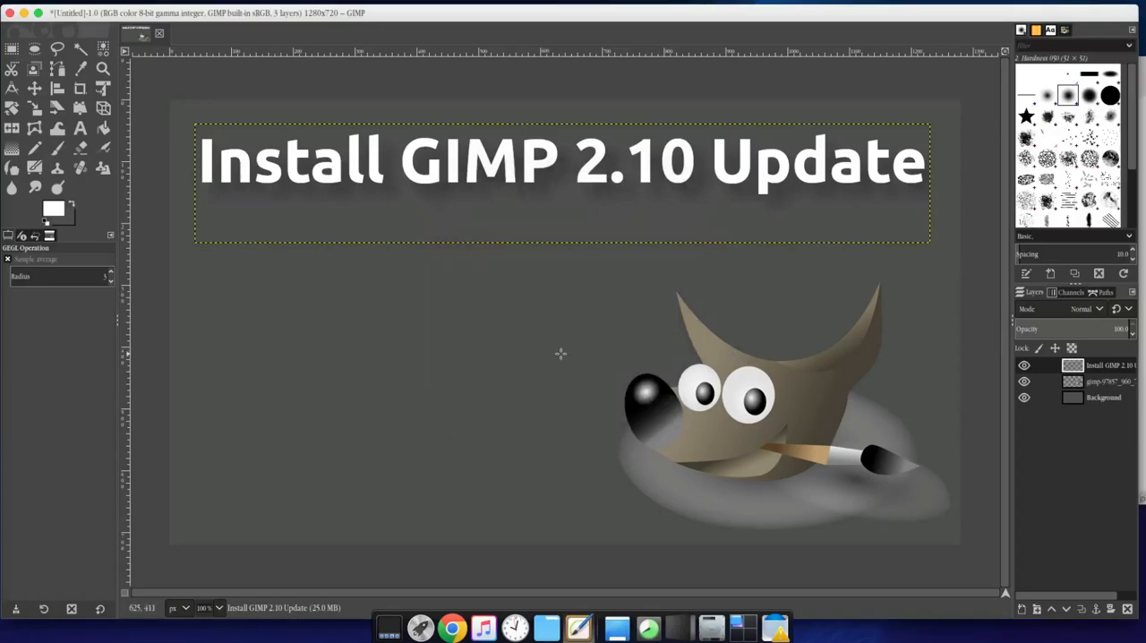